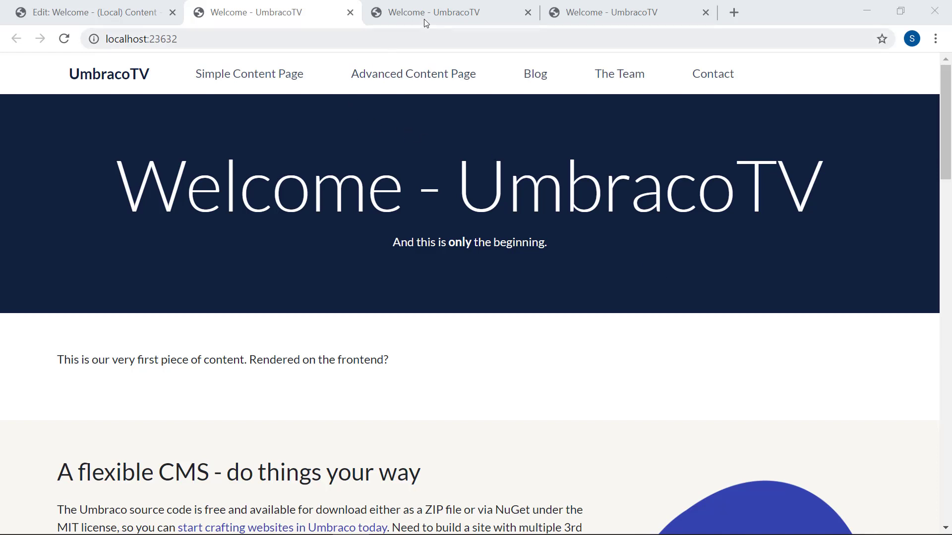
Check the banner on the Learn Umbraco and Contact us site pages, and return to the backoffice
left_click(439, 14)
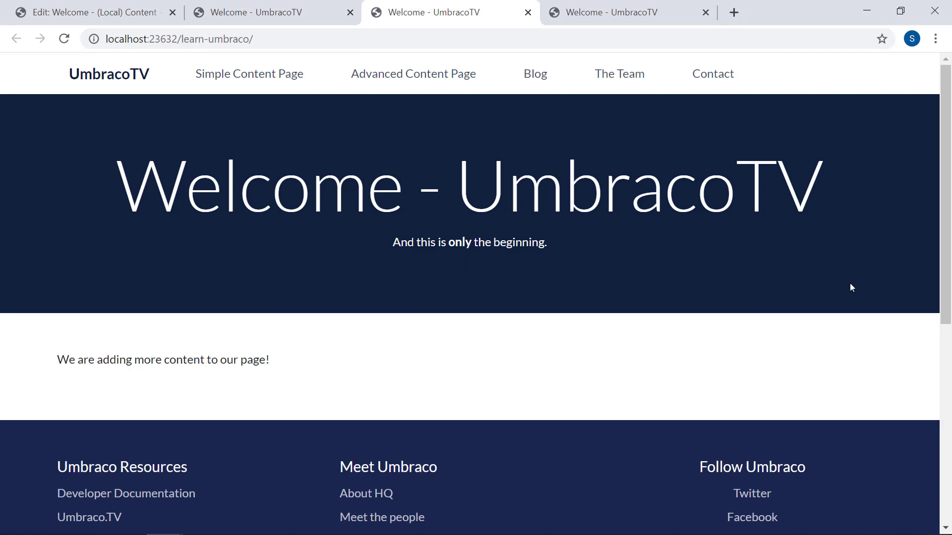
left_click(638, 13)
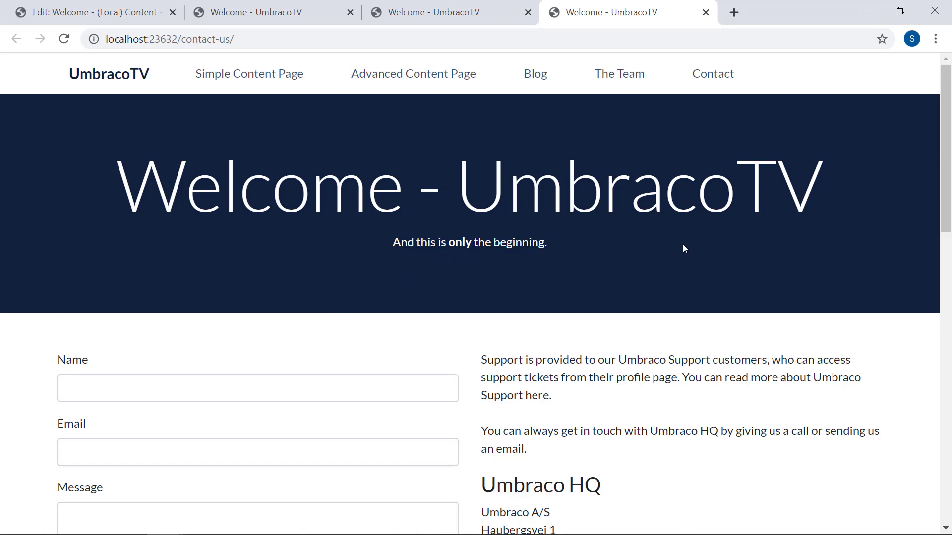
left_click(112, 15)
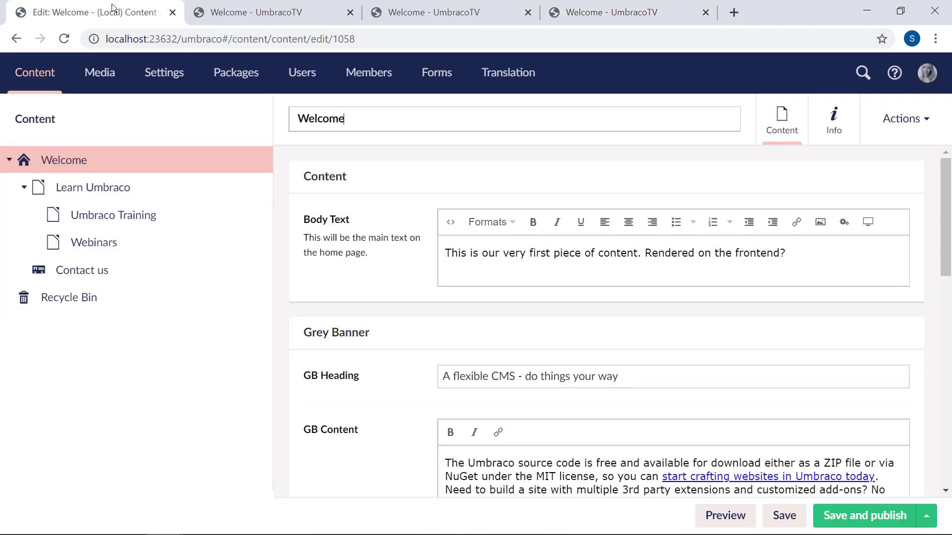
Open the Master template in the settings and examine the markup of its jumbotron title and subtitle
left_click(164, 73)
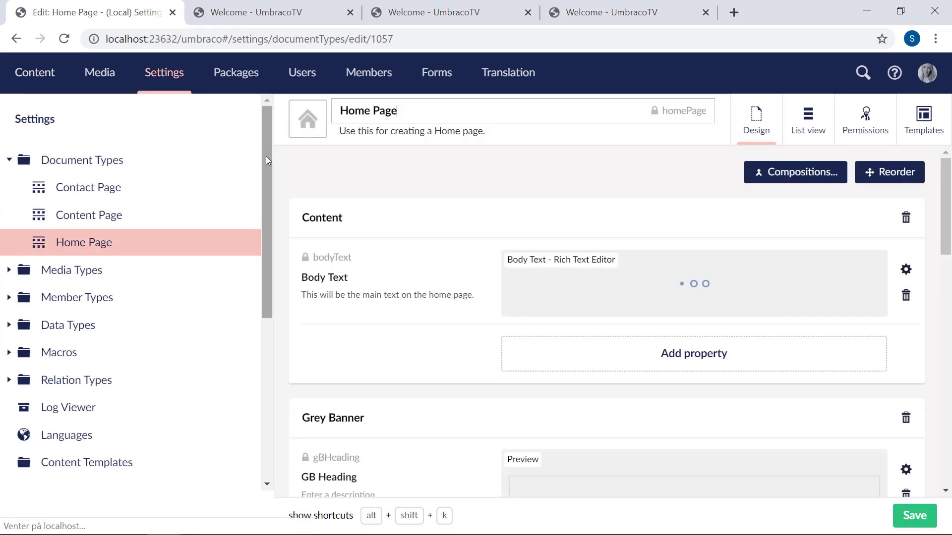
left_click_drag(265, 156, 104, 283)
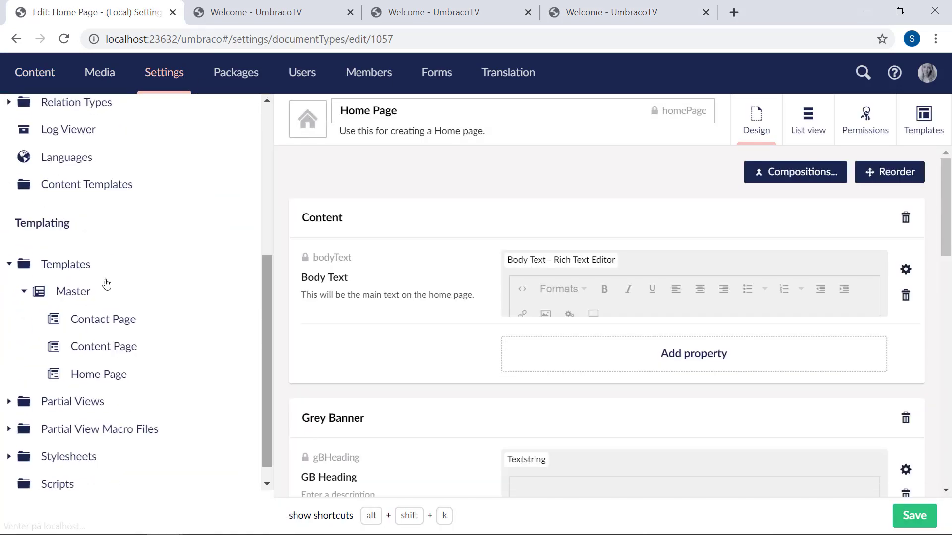
left_click(79, 295)
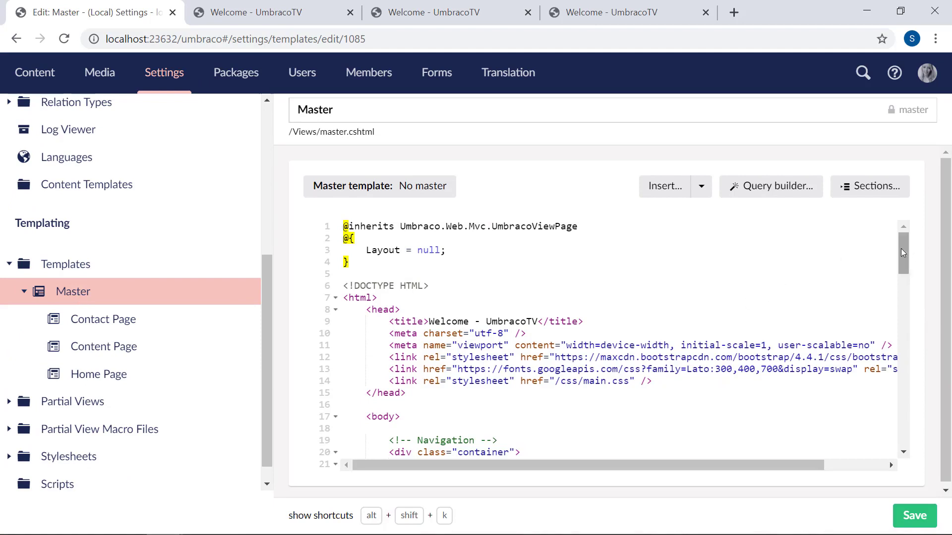
left_click_drag(903, 251, 899, 320)
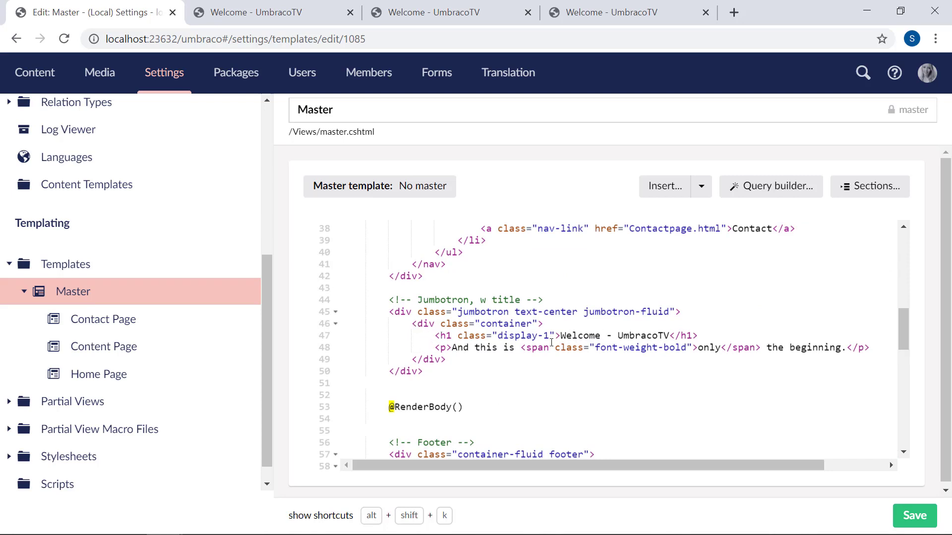
mouse_move(516, 466)
left_mouse_down()
mouse_move(578, 467)
mouse_move(512, 462)
left_mouse_up()
Open the Home Page document type and review its available compositions without selecting any
left_click_drag(265, 309, 266, 154)
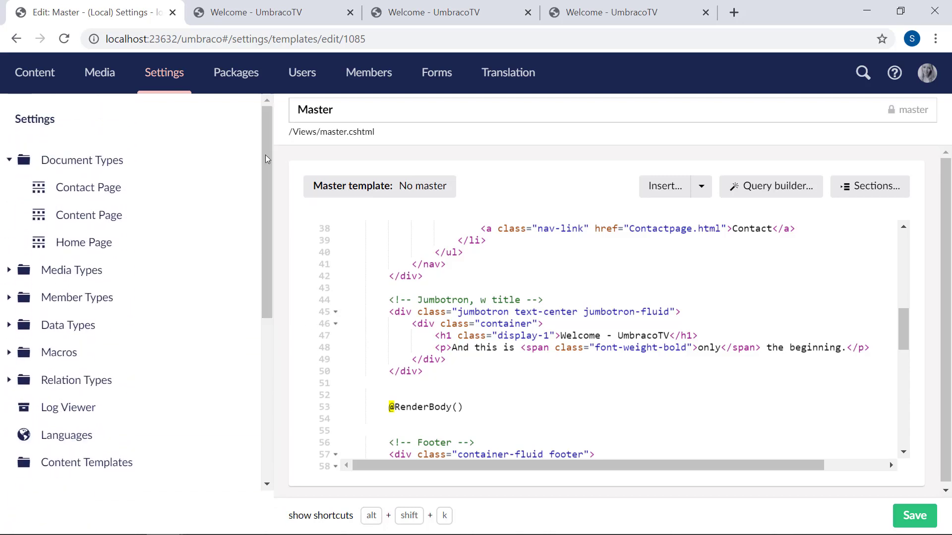
left_click(128, 243)
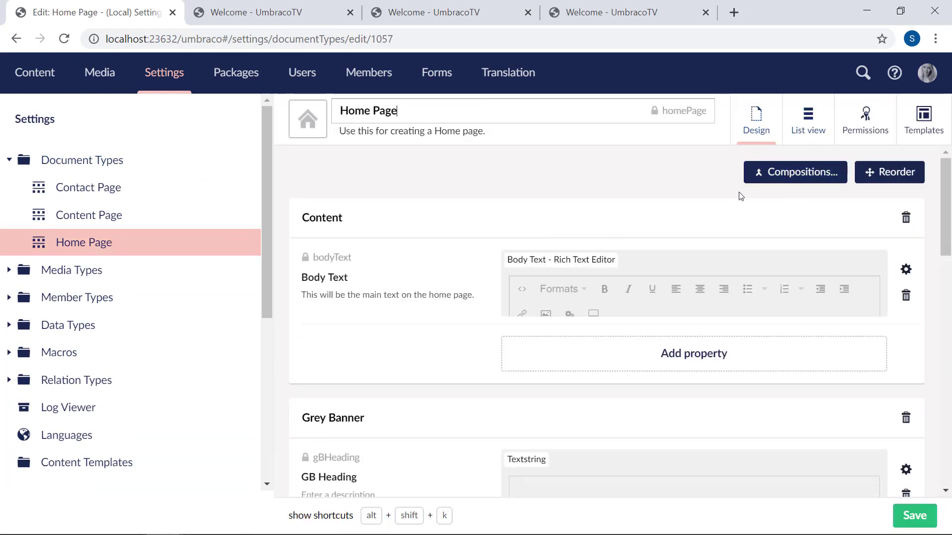
left_click(793, 178)
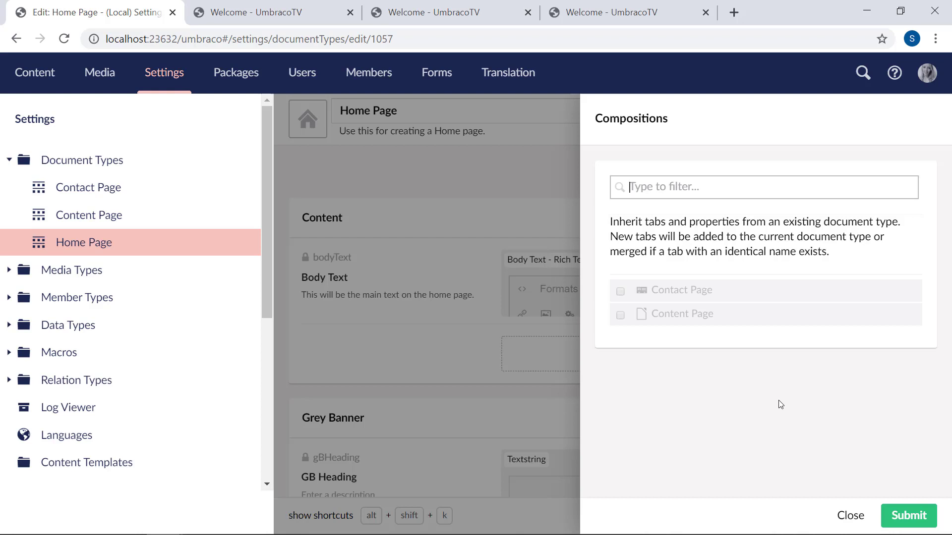
left_click(850, 516)
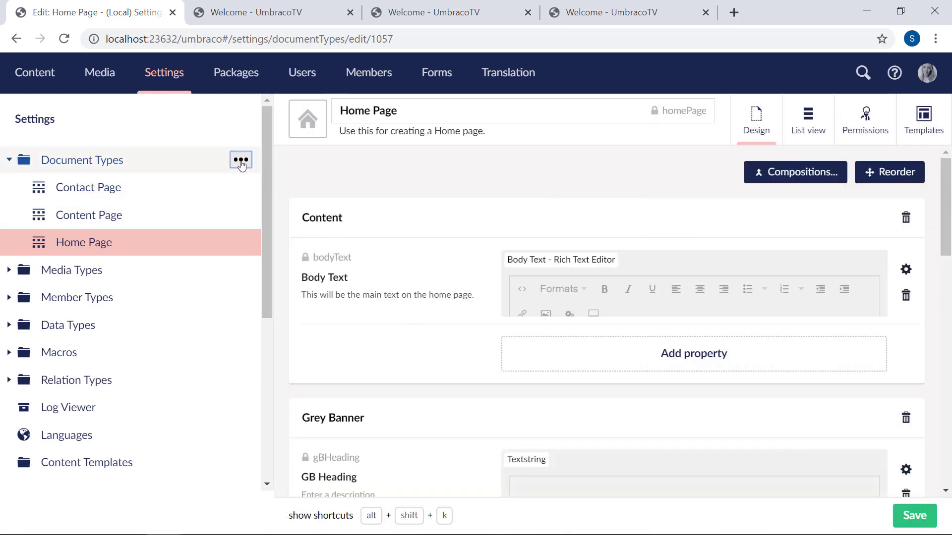
Create a folder named Compositions under Document Types
left_click(241, 161)
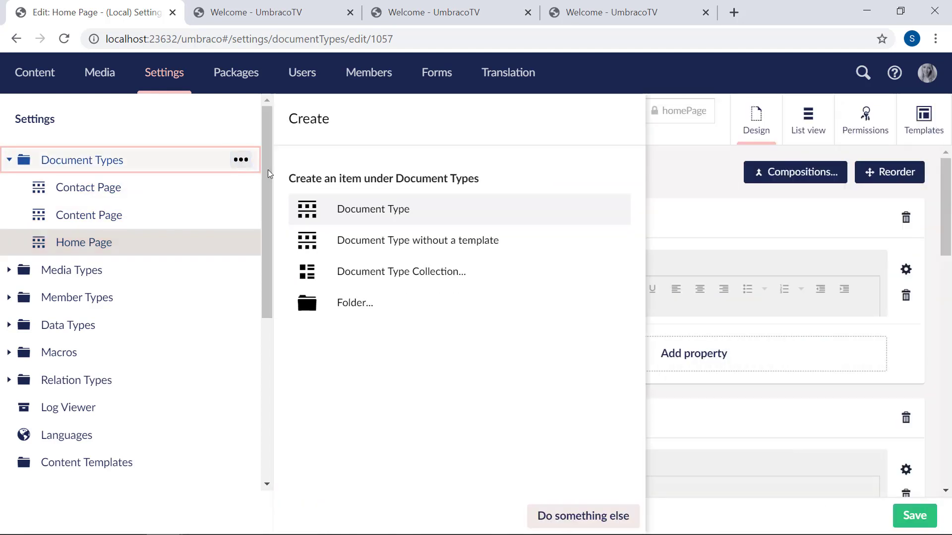
left_click(407, 309)
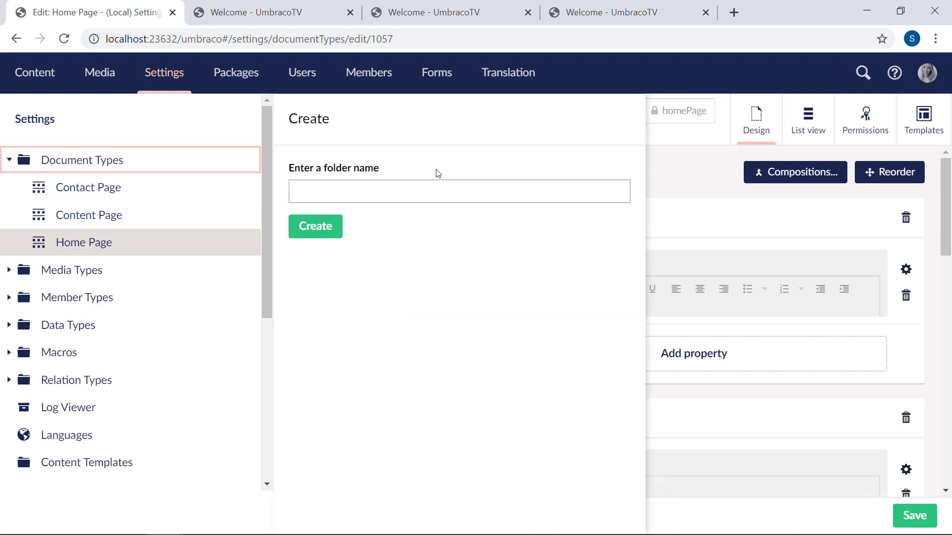
type("Compositions")
left_click(316, 226)
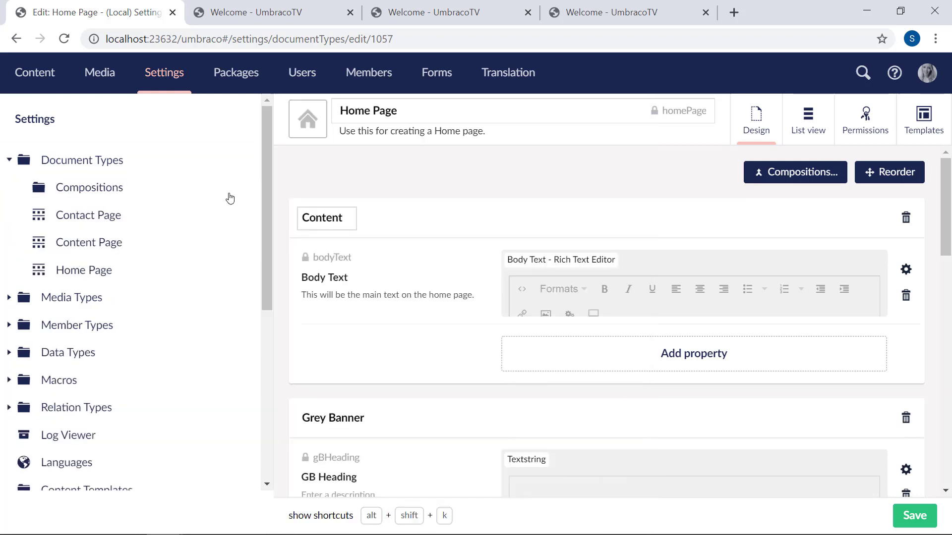
Create a document type without a template inside the Compositions folder and name it Title Box
mouse_move(186, 194)
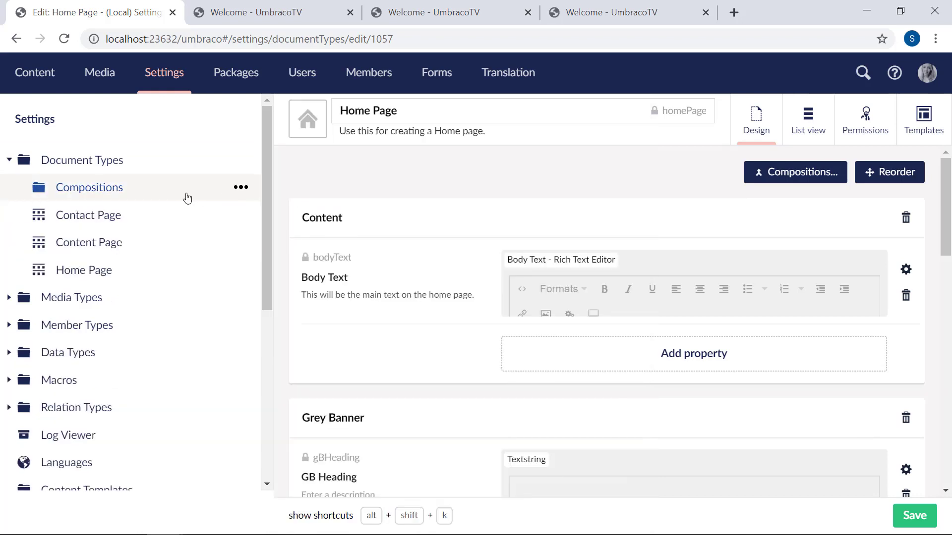
left_click(241, 187)
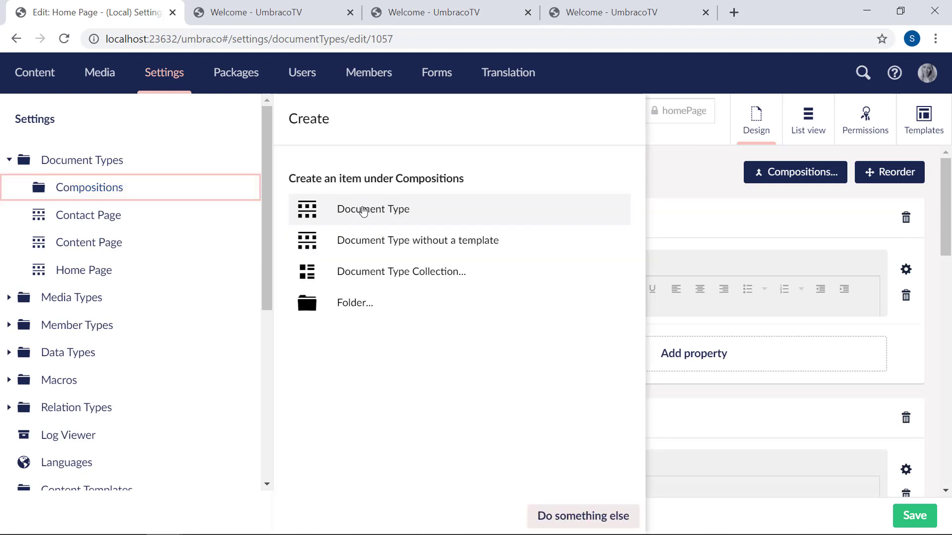
left_click(391, 249)
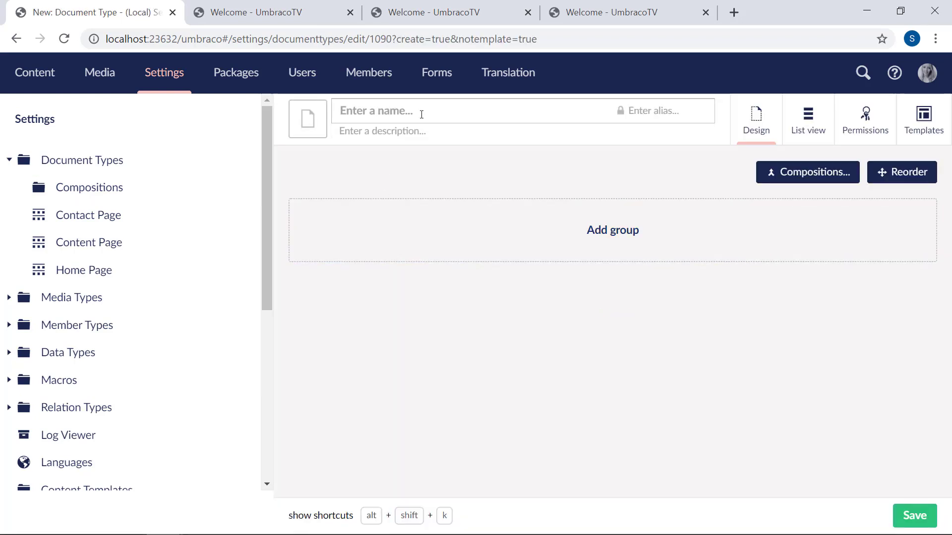
type("Title ")
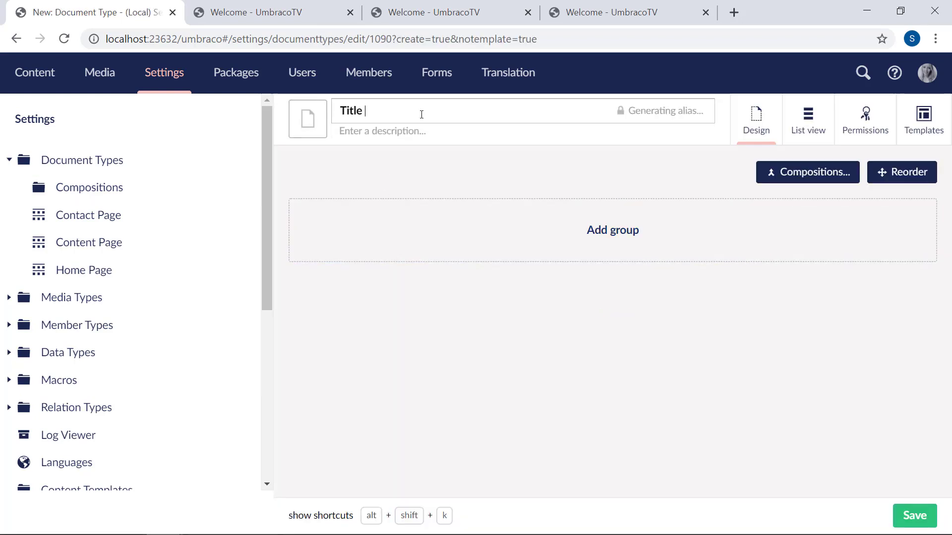
type("Box")
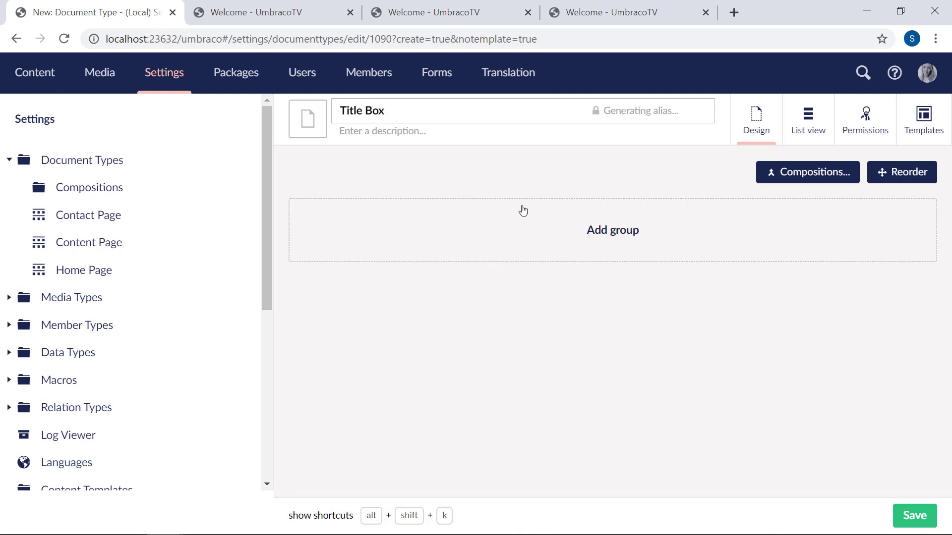
Add a property group named Title Box to the new document type
left_click(546, 245)
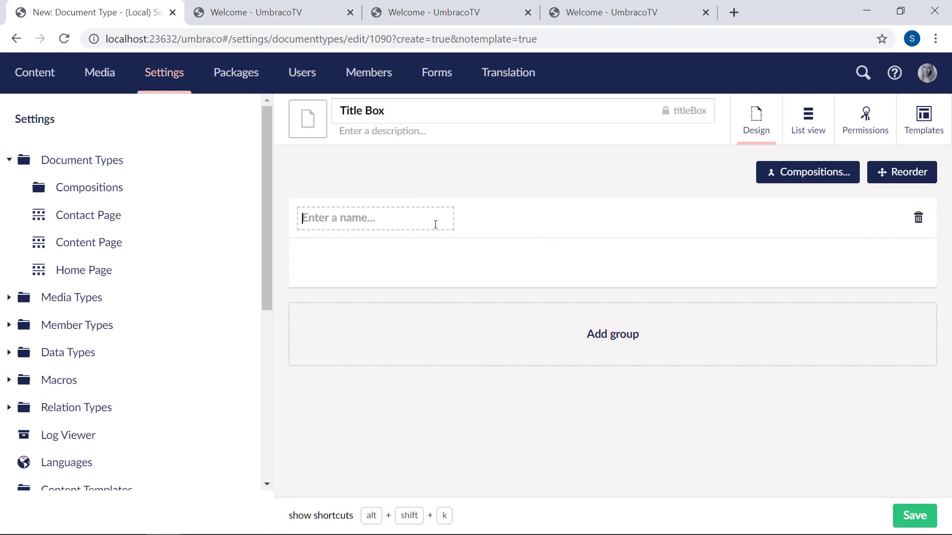
type("Title B")
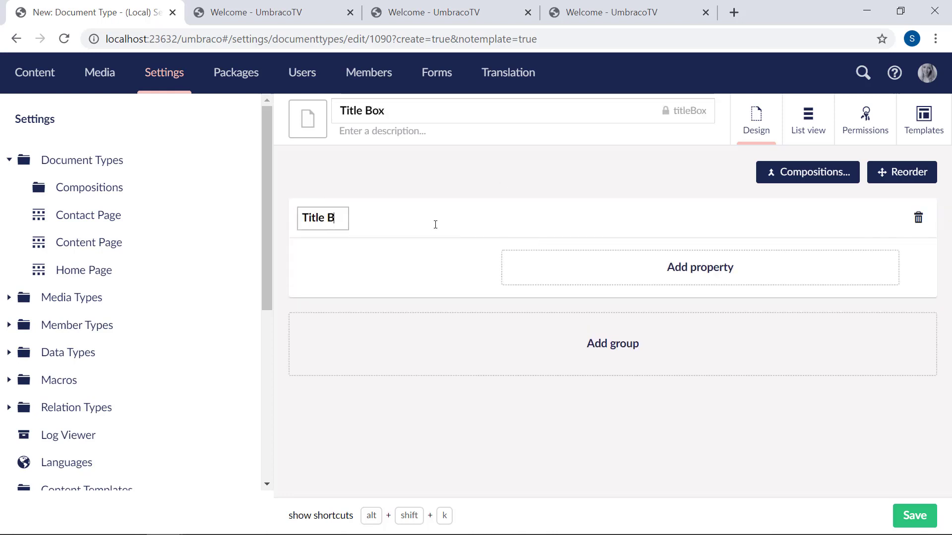
type("ox")
left_click(676, 299)
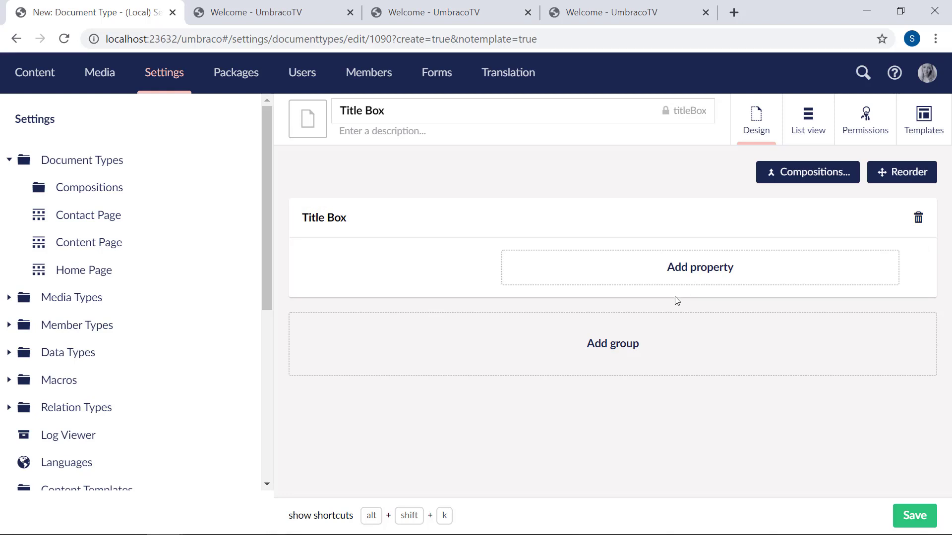
Add a property named Page Title to the Title Box group, using the existing Textstring editor
left_click(726, 274)
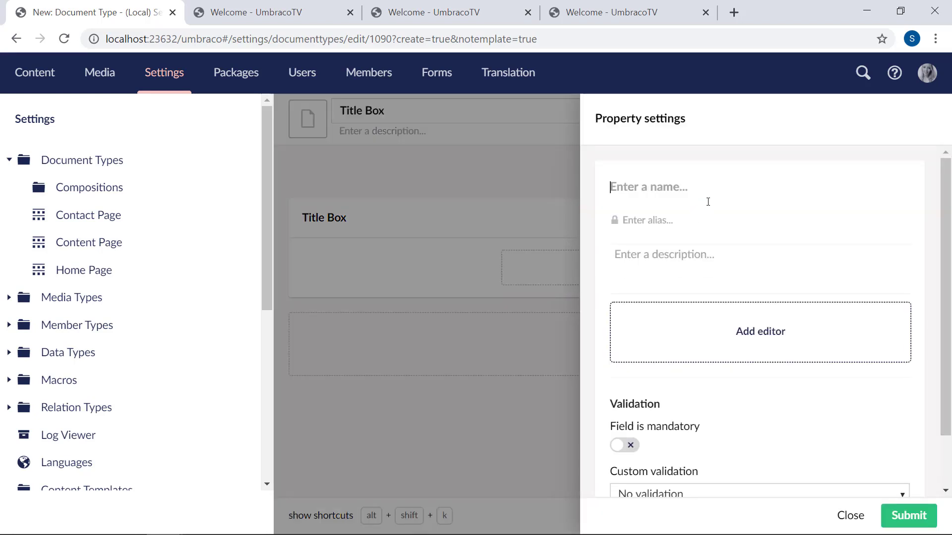
type("Page Title")
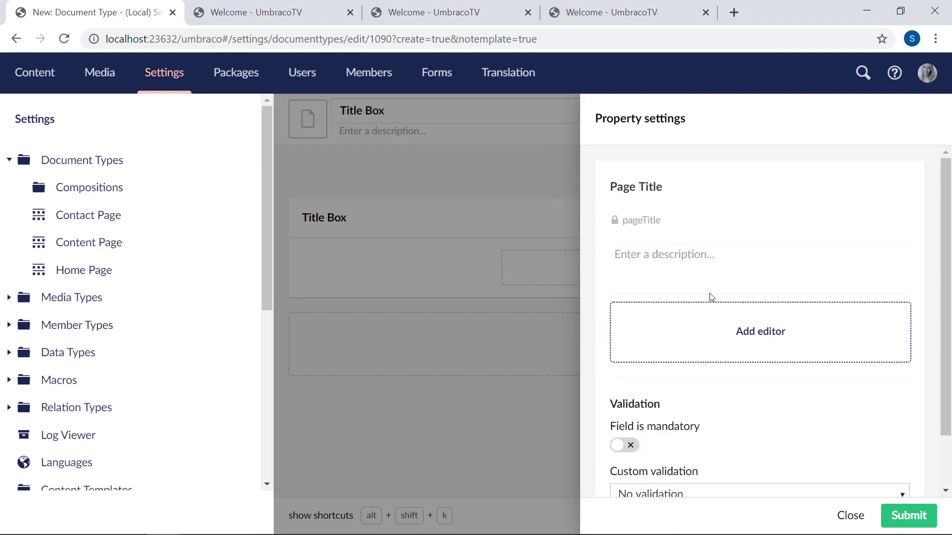
left_click(741, 346)
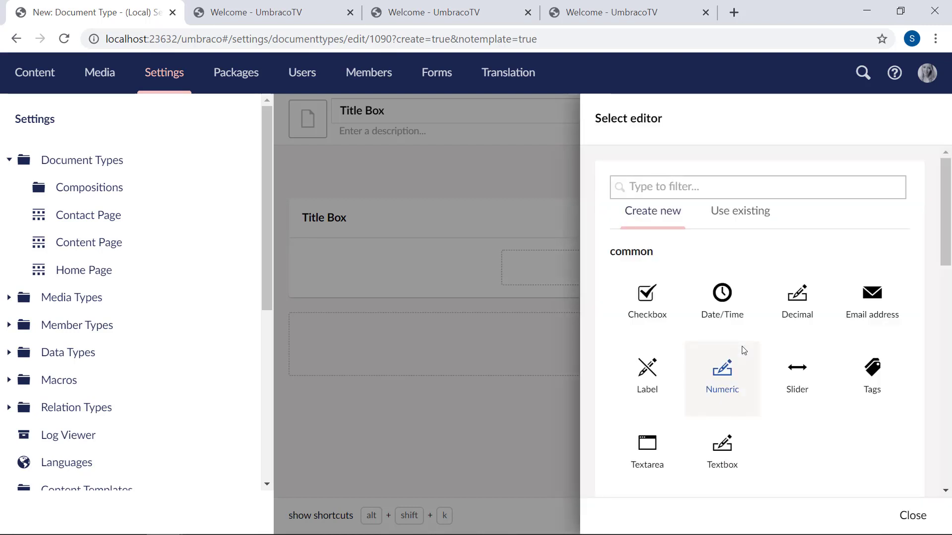
type("strin")
left_click(722, 295)
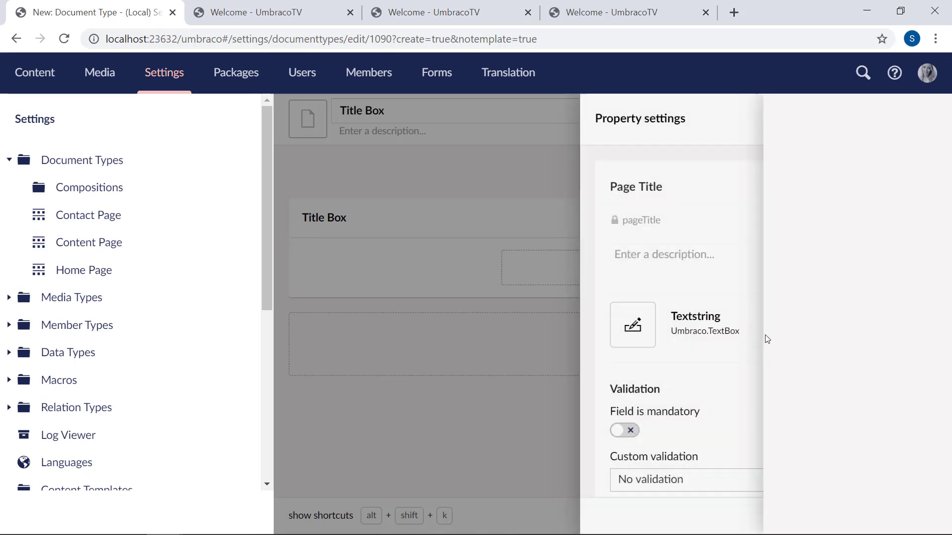
left_click(909, 514)
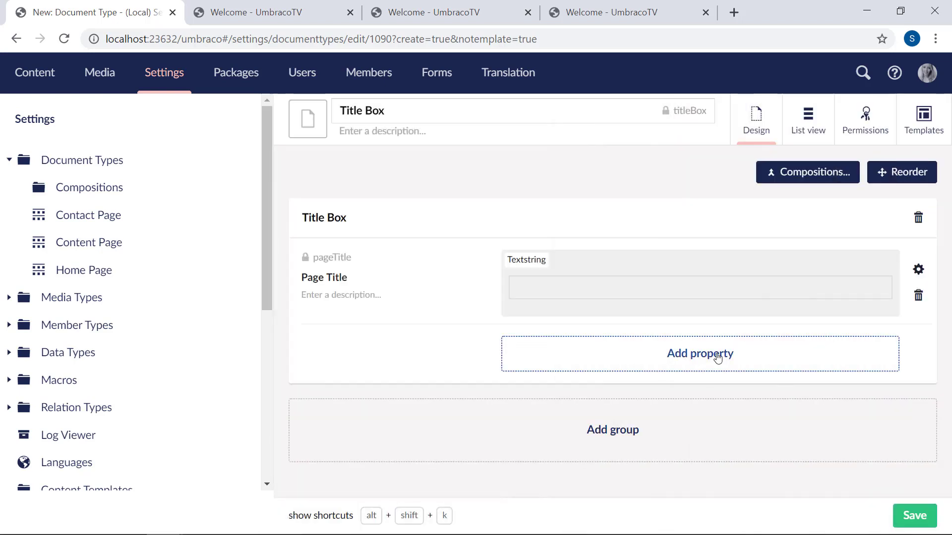
Add a second property named Page Subtitle to the group and start a new Textarea editor for it
left_click(717, 357)
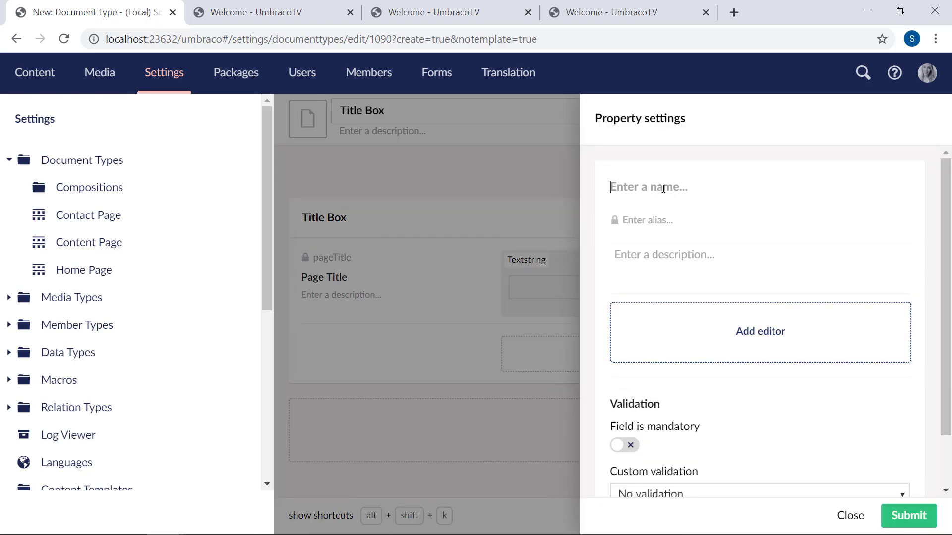
type("Page Su")
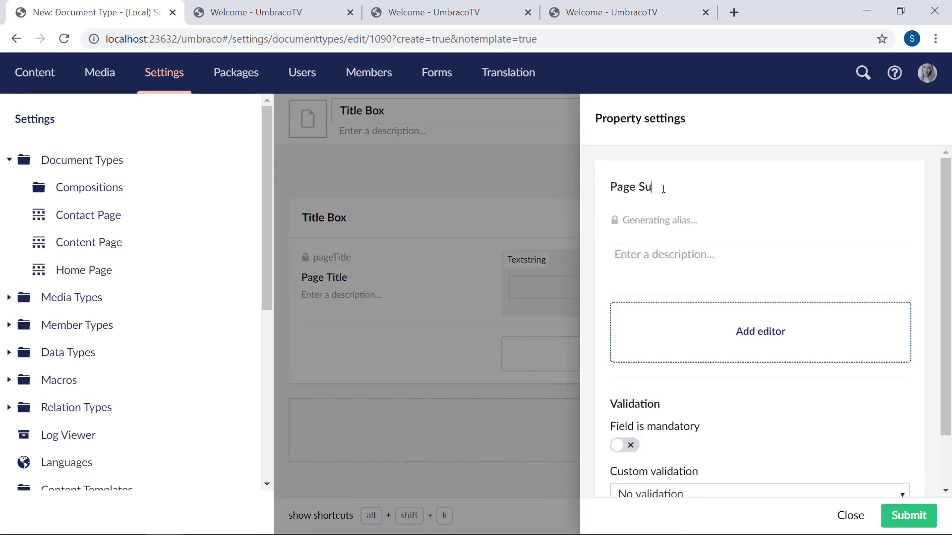
type("btitle")
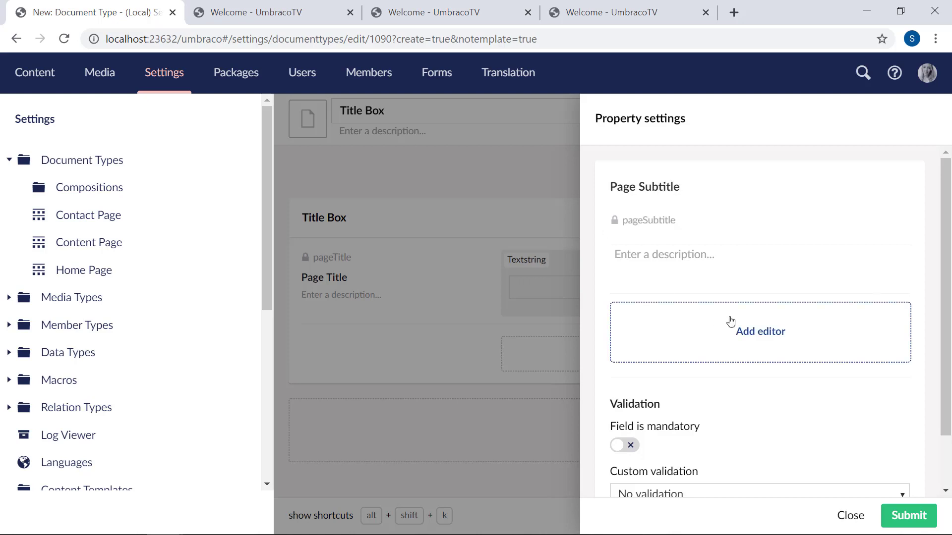
left_click(726, 324)
type("Text")
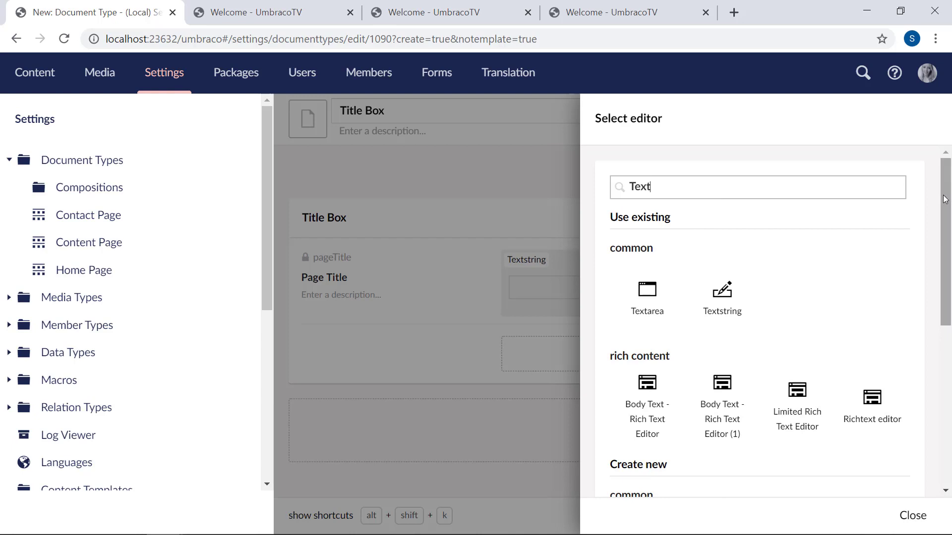
left_click_drag(943, 195, 942, 275)
left_click(664, 387)
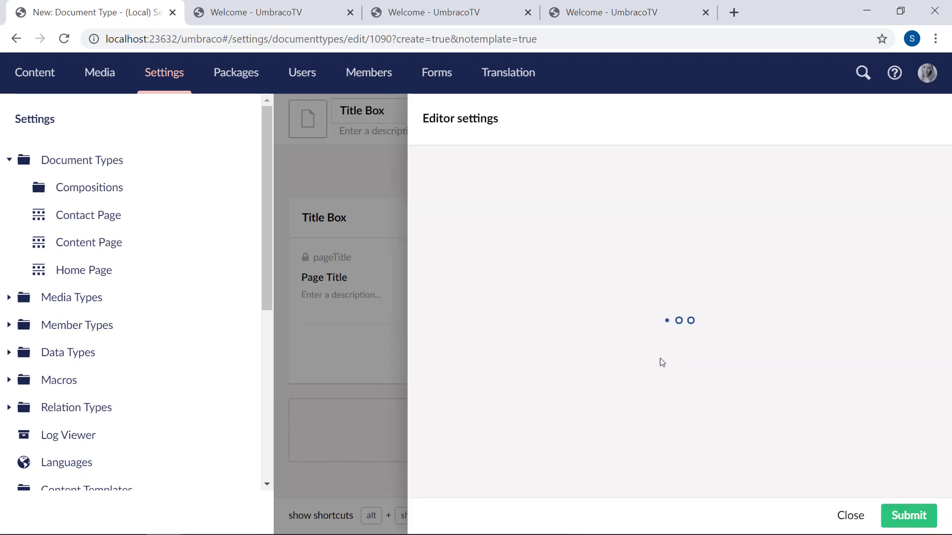
Name the subtitle's editor Limited - Textarea, allow 70 characters and 2 rows, and save the Title Box document type with the Page Subtitle property
left_click_drag(694, 186, 553, 179)
type("Limite")
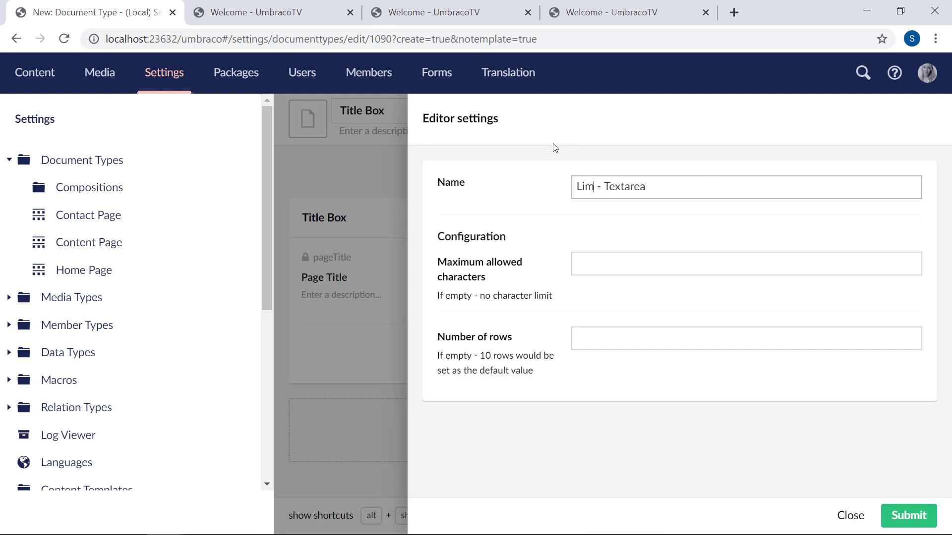
type("d")
left_click(593, 256)
type("70")
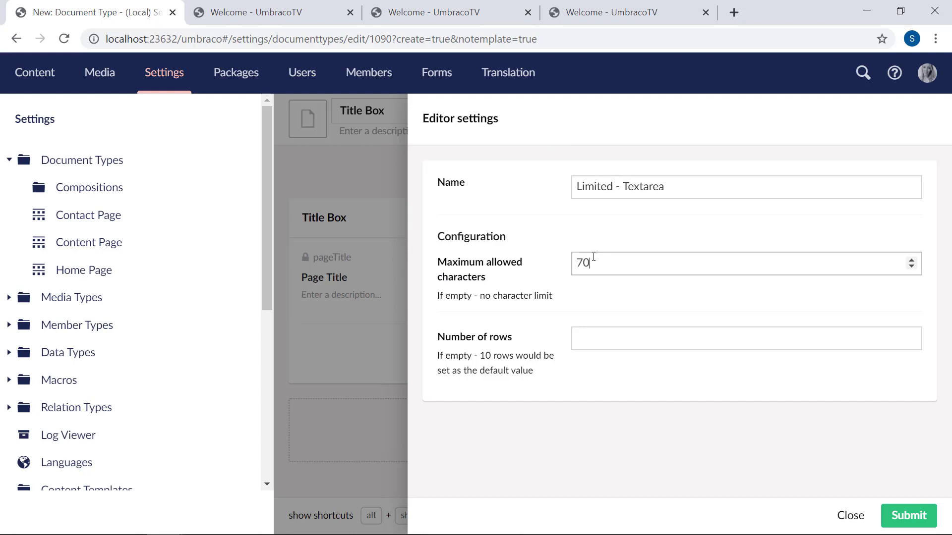
left_click(617, 338)
type("2")
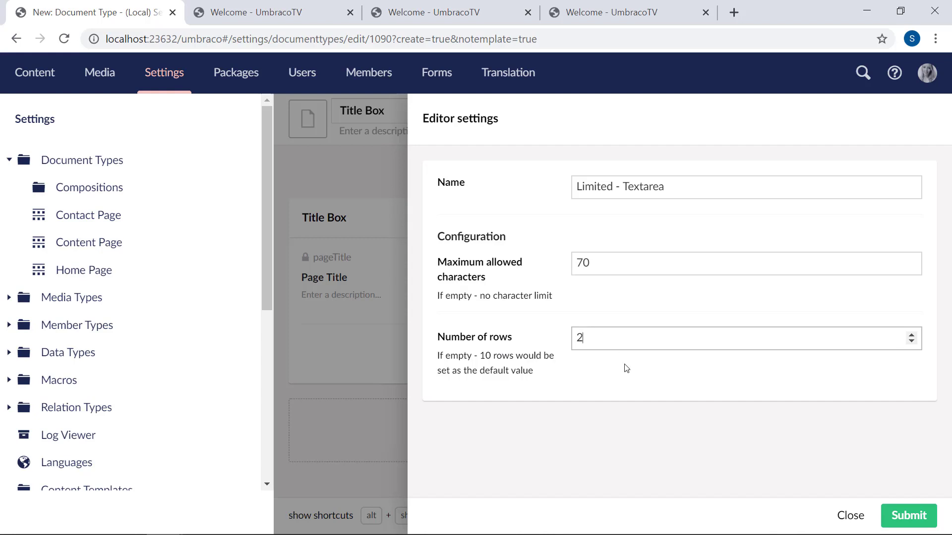
left_click(916, 520)
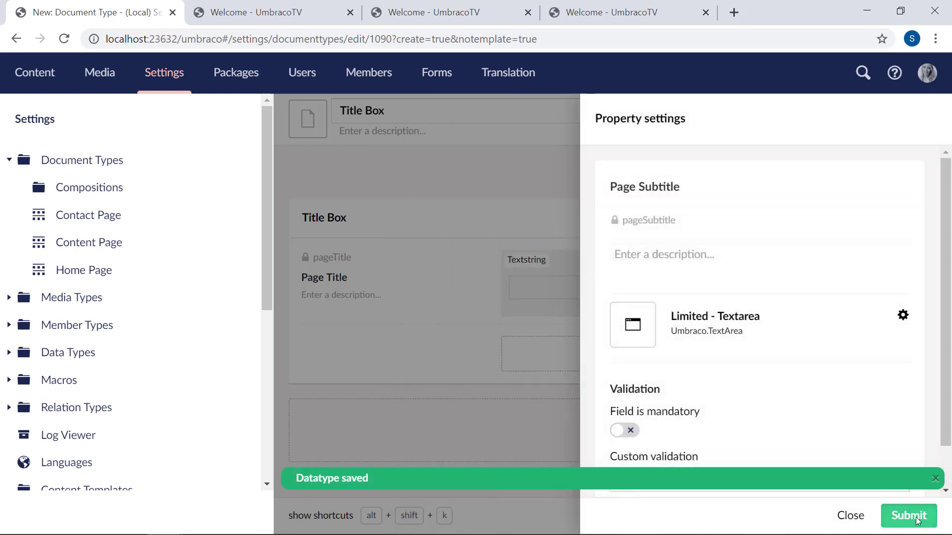
left_click(915, 517)
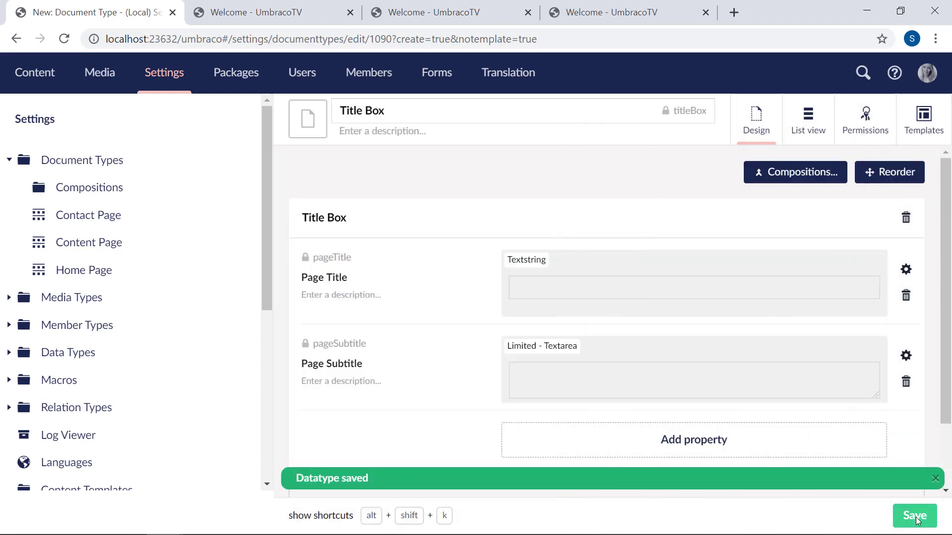
left_click(915, 517)
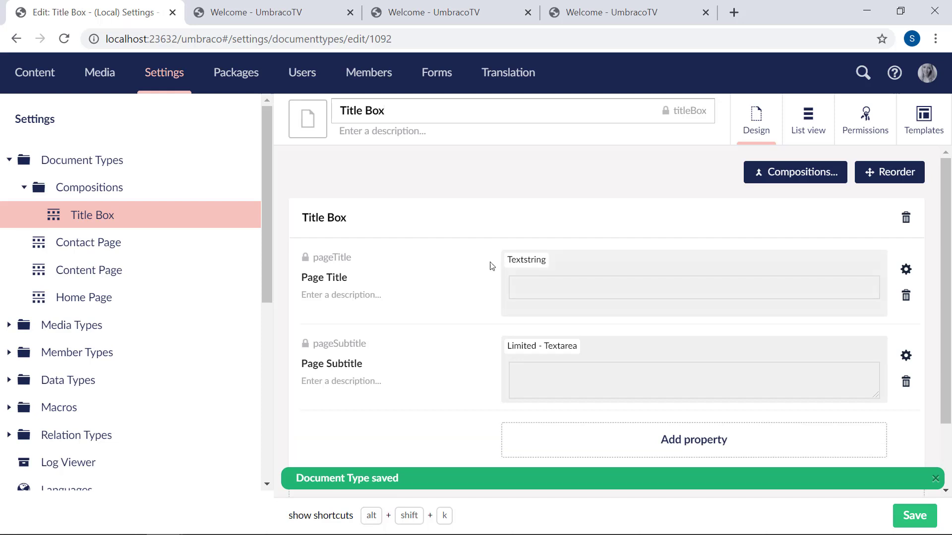
Add the Title Box composition to the Home Page document type and save it
left_click(70, 300)
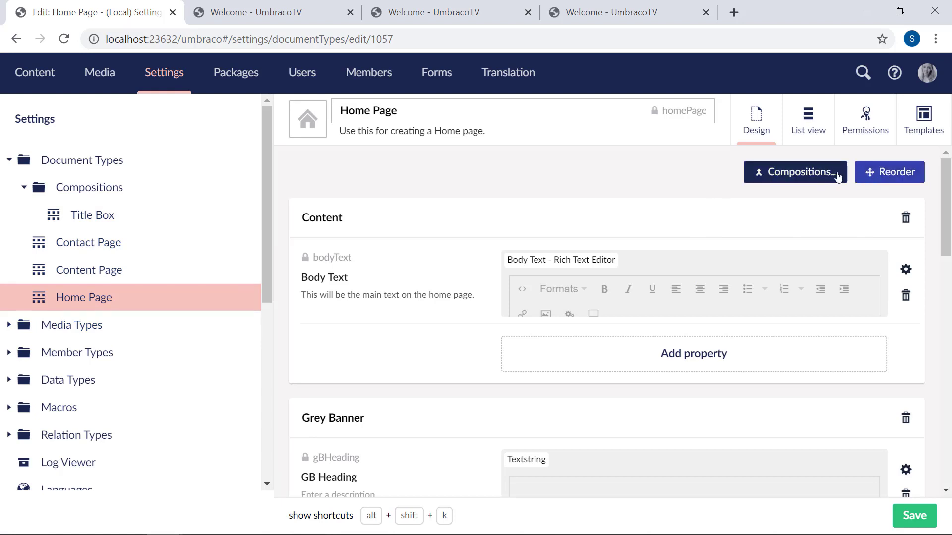
left_click(820, 179)
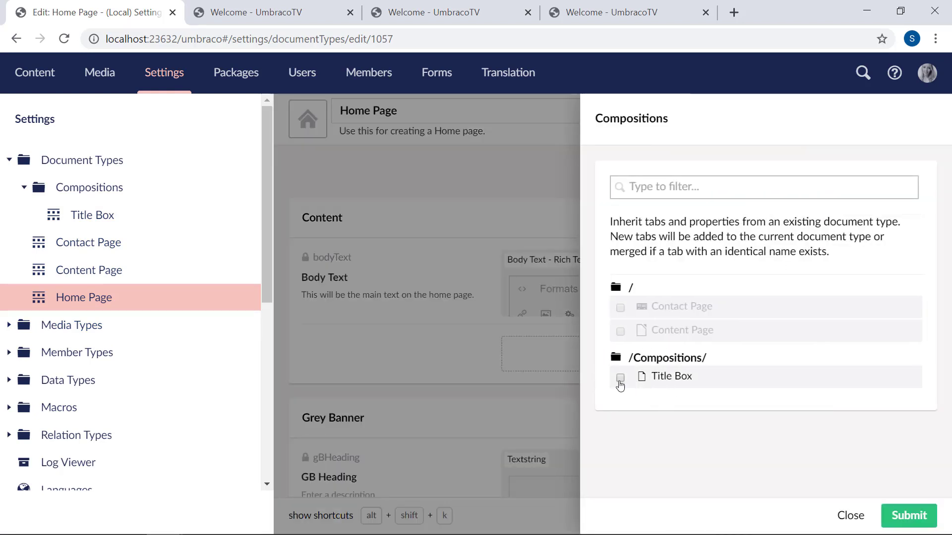
left_click(620, 378)
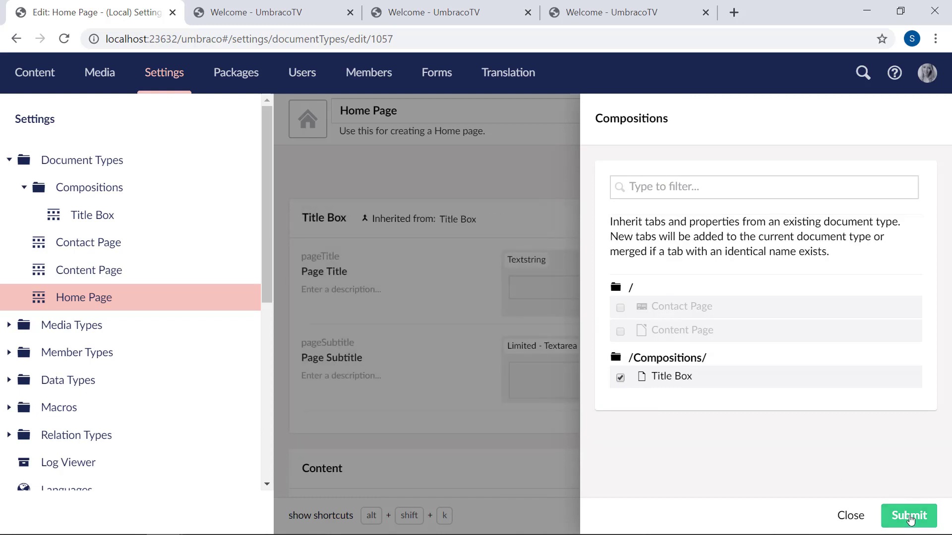
left_click(910, 517)
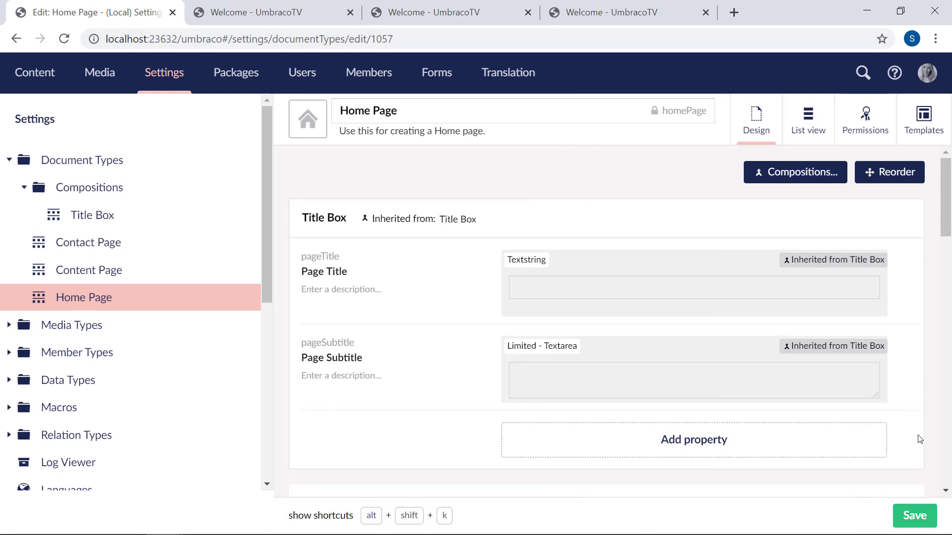
left_click(915, 517)
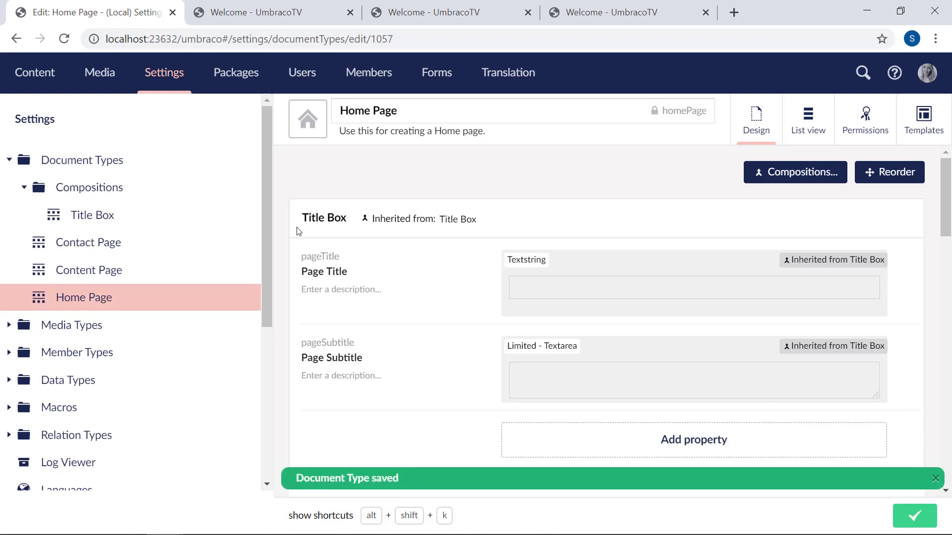
Give the Welcome content page the title "Welcome page!" and subtitle "We're adding a tiny subtitle.", and publish it
left_click(49, 82)
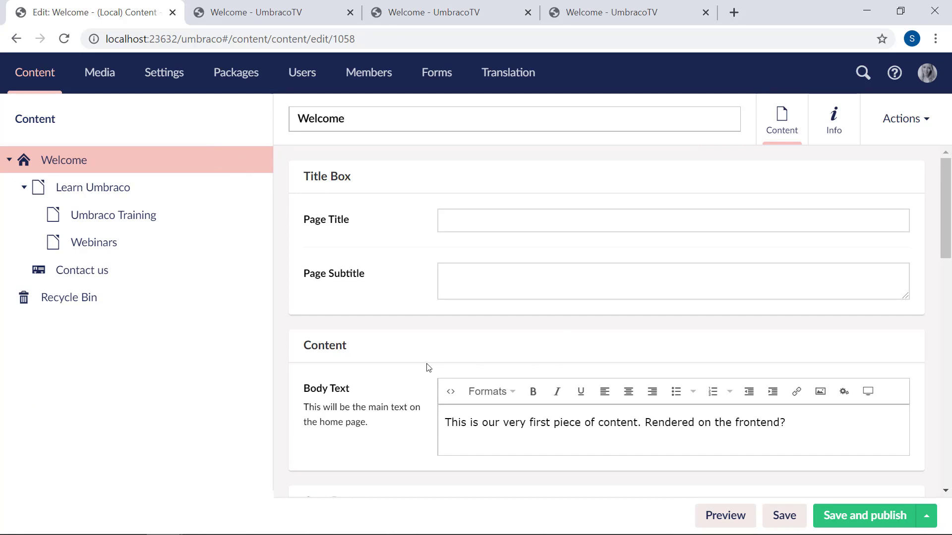
left_click(483, 221)
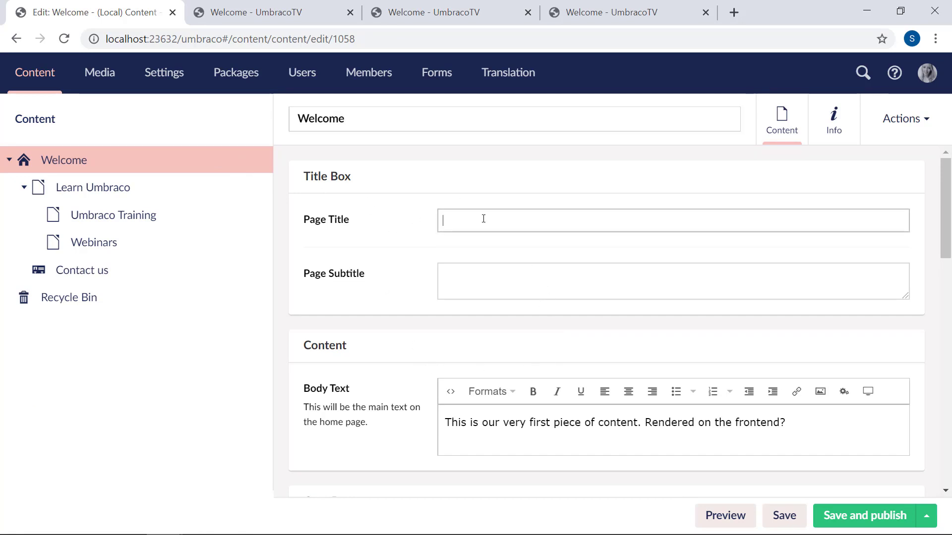
type("Welcome page!")
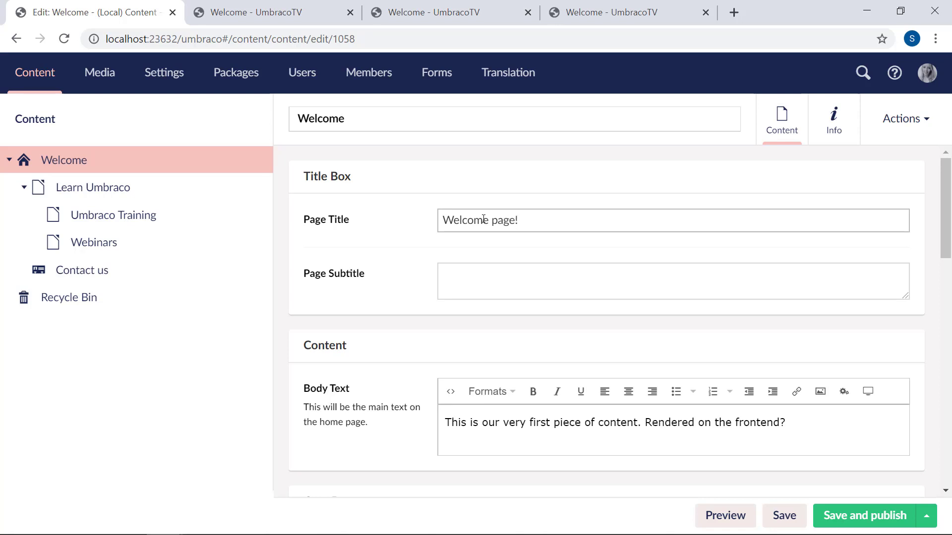
left_click(490, 268)
type("We're adding a")
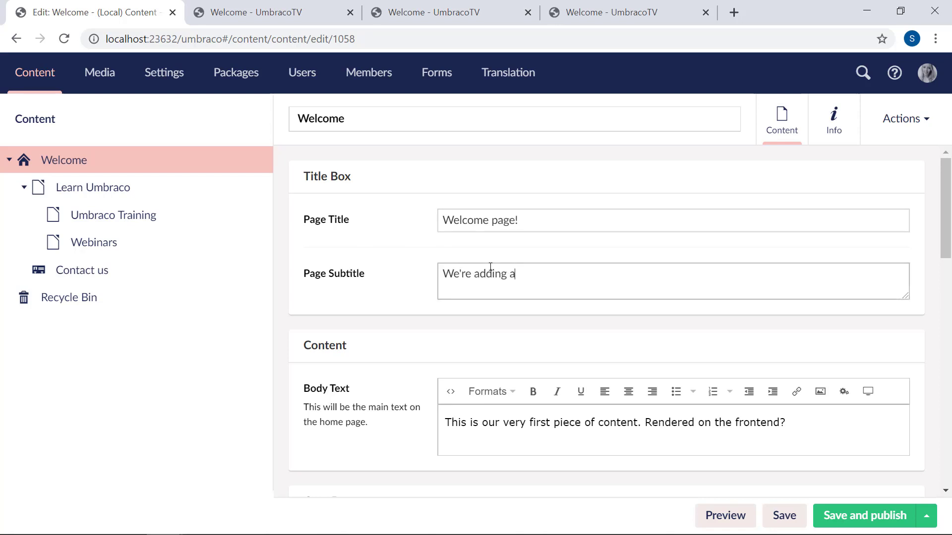
type(" tiny subtitle.")
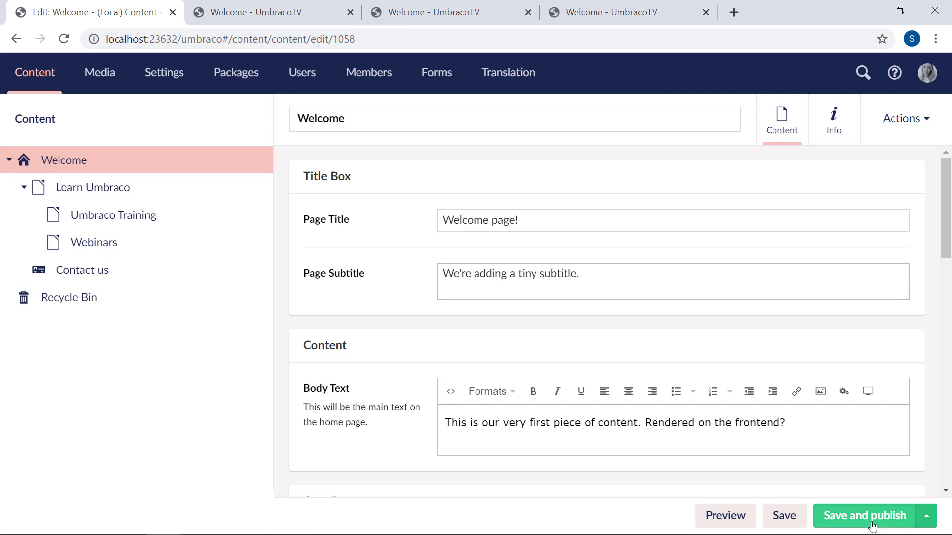
left_click(871, 523)
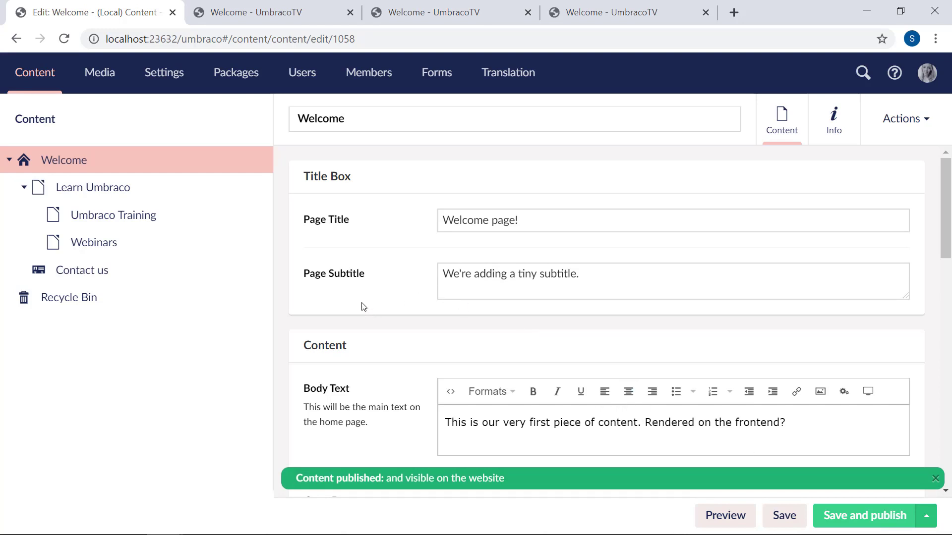
In the Master template, replace the jumbotron's h1 text with the pageTitle field value, made recursive
left_click(163, 75)
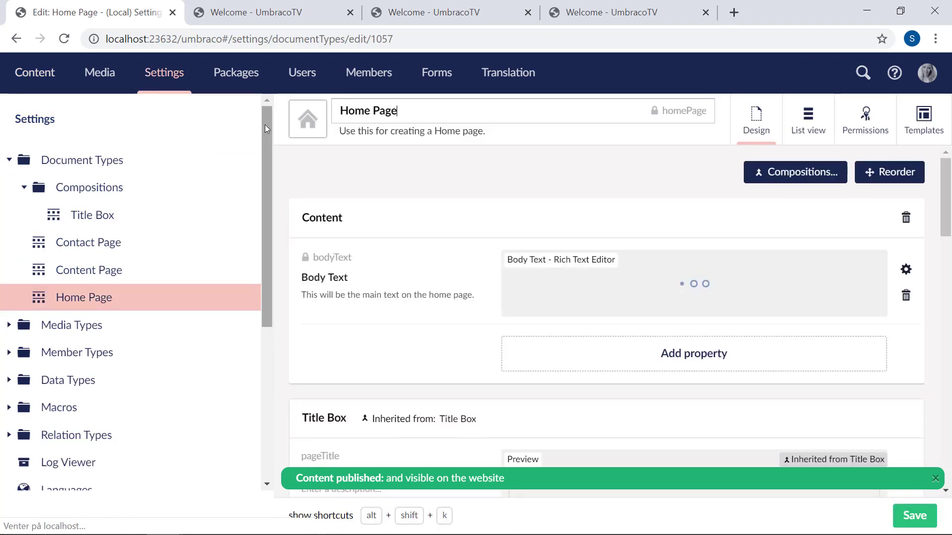
left_click_drag(264, 124, 263, 269)
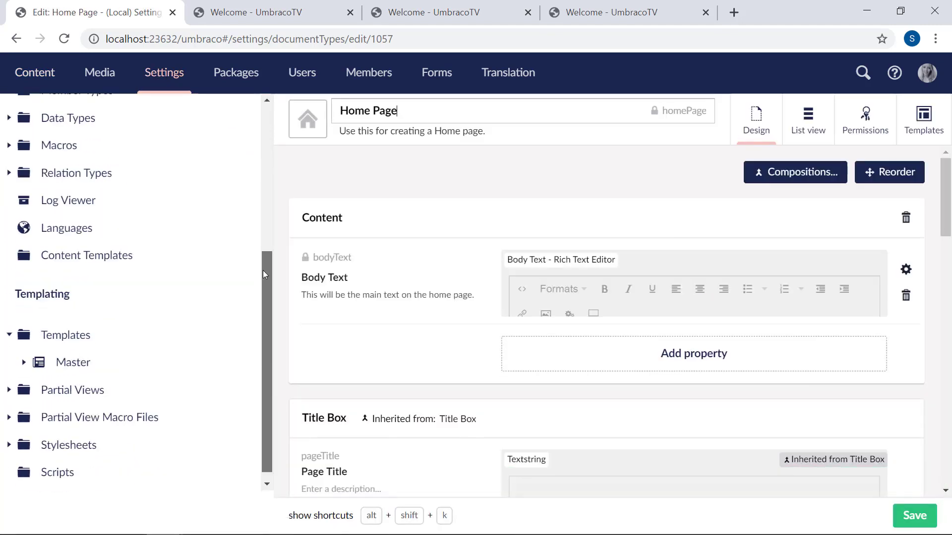
left_click(79, 366)
left_click_drag(903, 259, 907, 331)
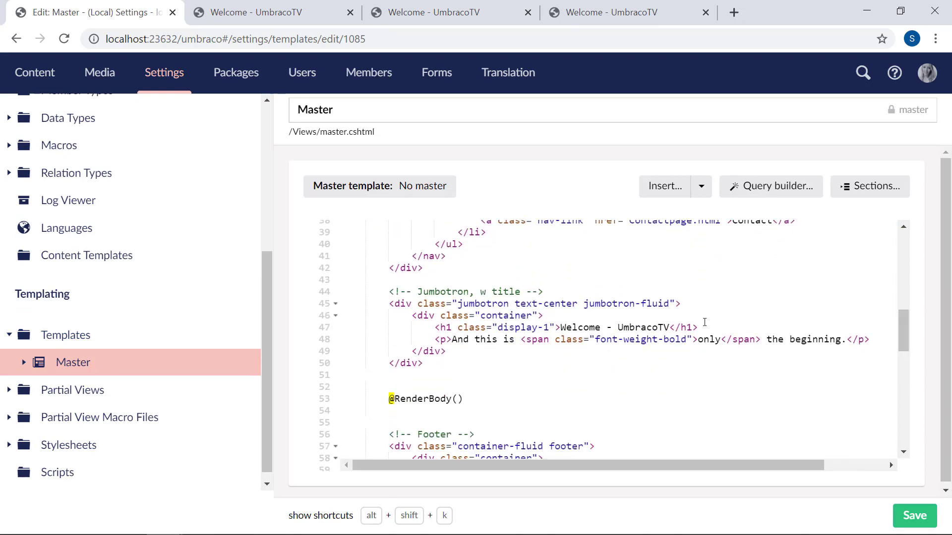
left_click_drag(669, 322, 560, 323)
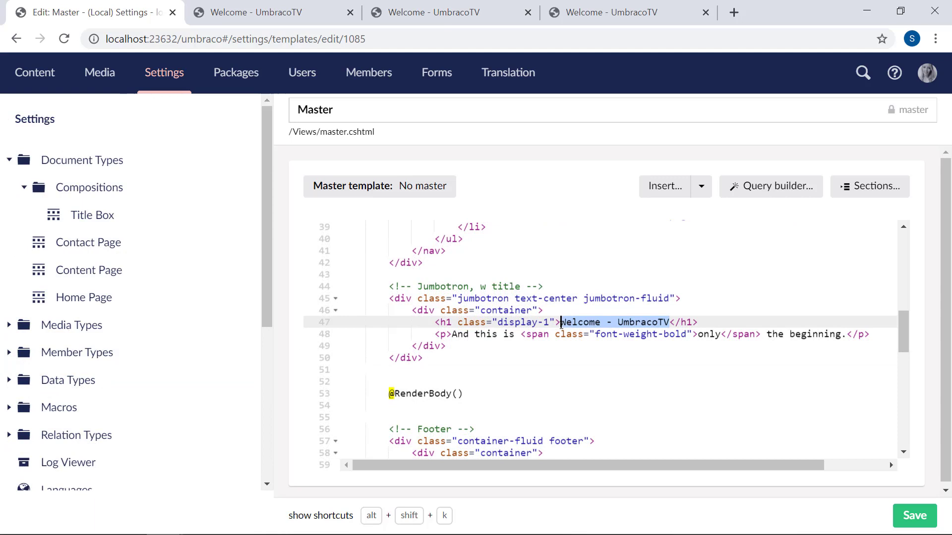
left_click(673, 193)
left_click(743, 224)
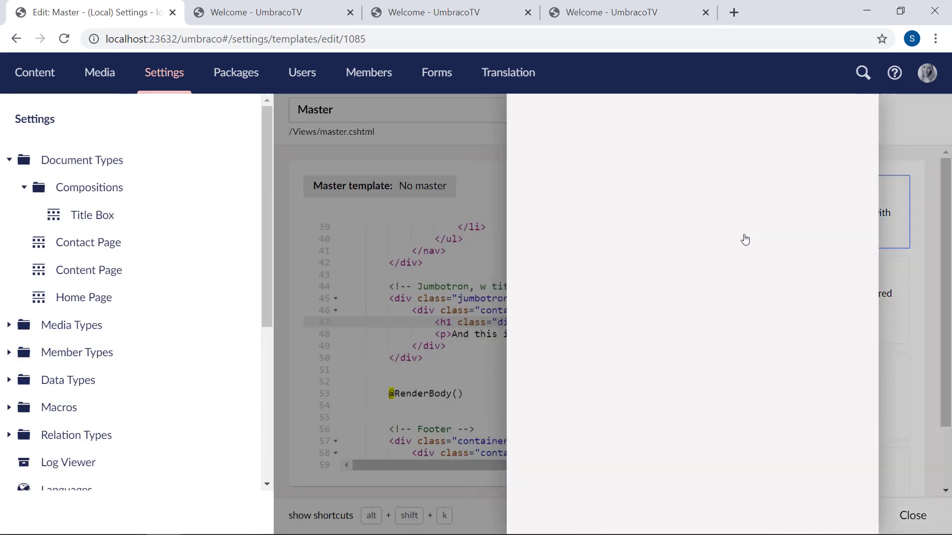
left_click(751, 211)
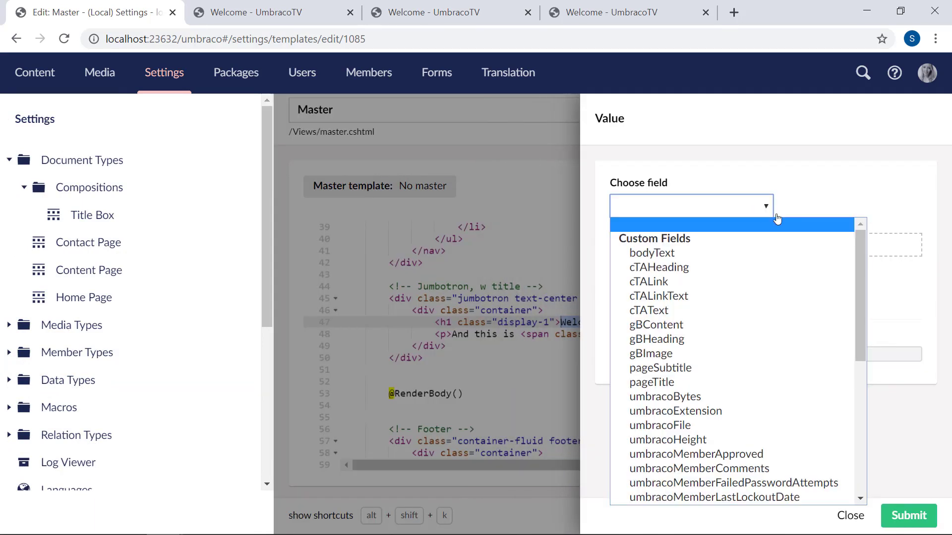
left_click_drag(859, 246, 855, 277)
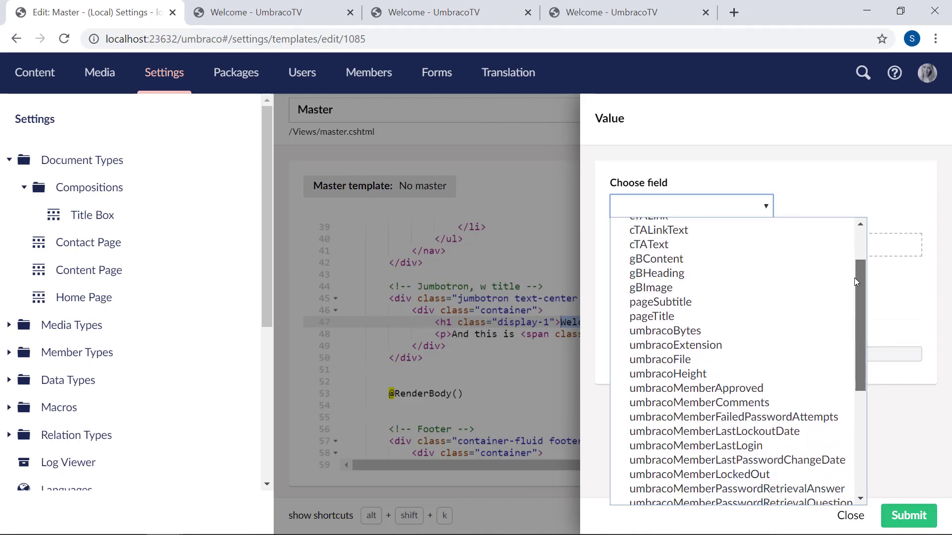
left_click(692, 317)
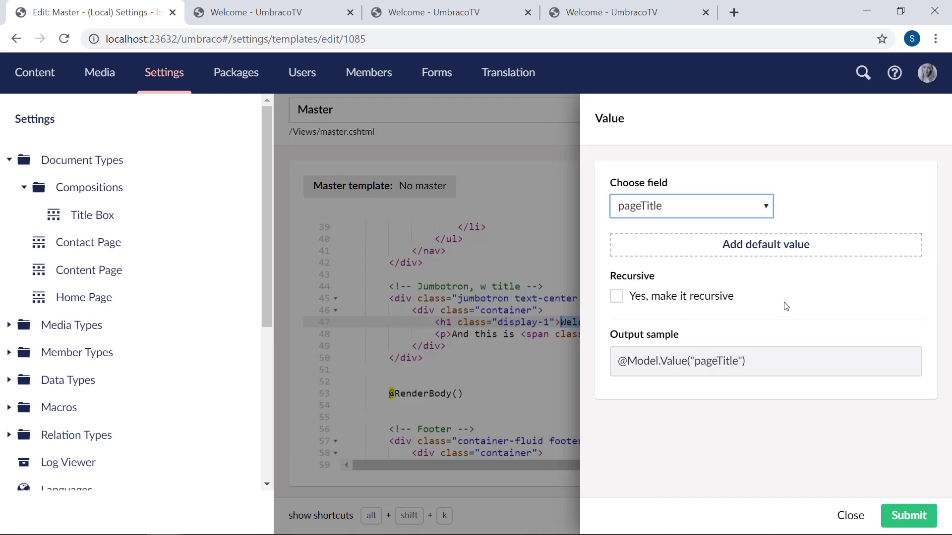
left_click(618, 298)
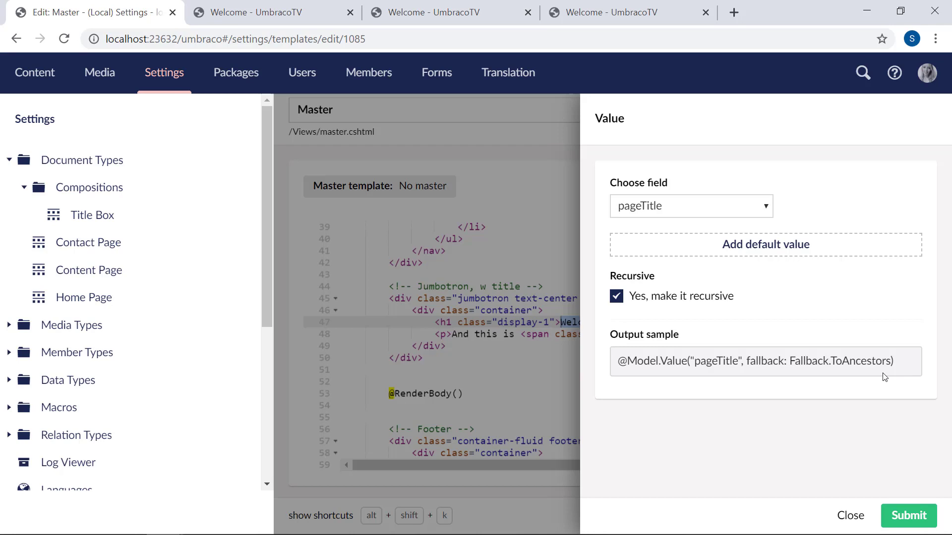
left_click(905, 517)
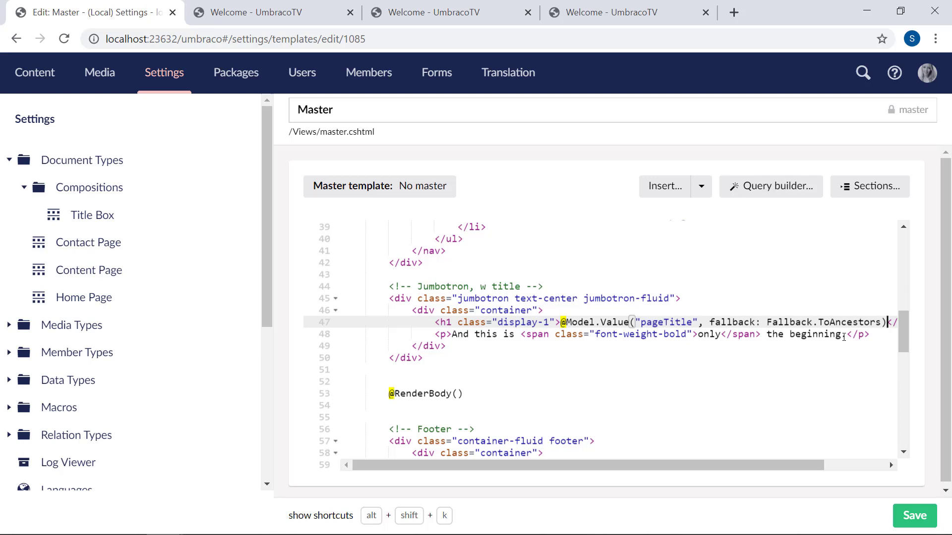
Replace the paragraph content under the jumbotron heading with the recursive pageSubtitle field value and save the Master template
left_click_drag(845, 335, 452, 334)
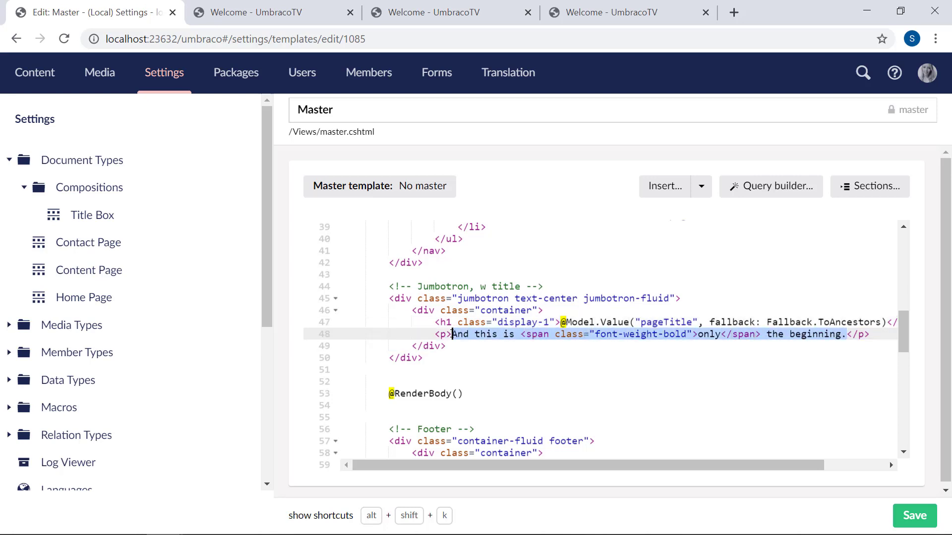
left_click(672, 195)
left_click(680, 213)
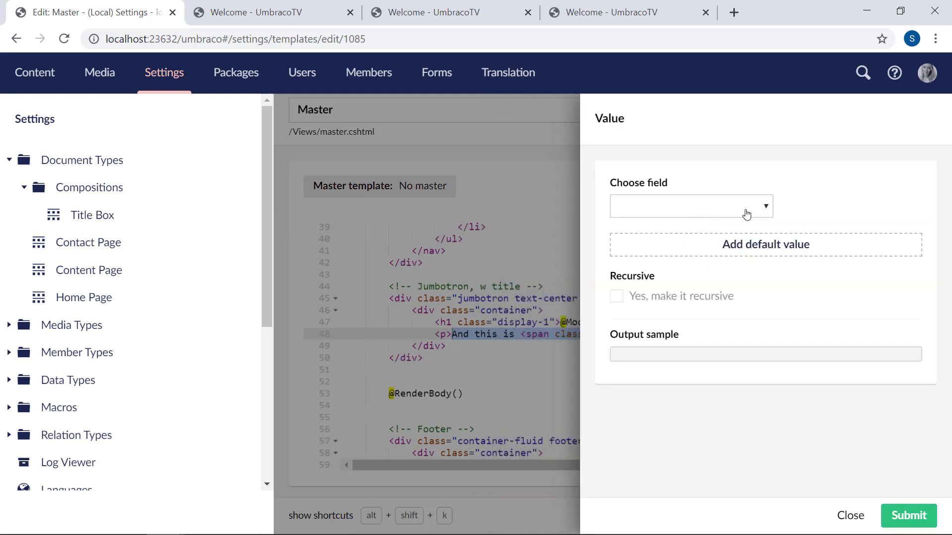
left_click(746, 215)
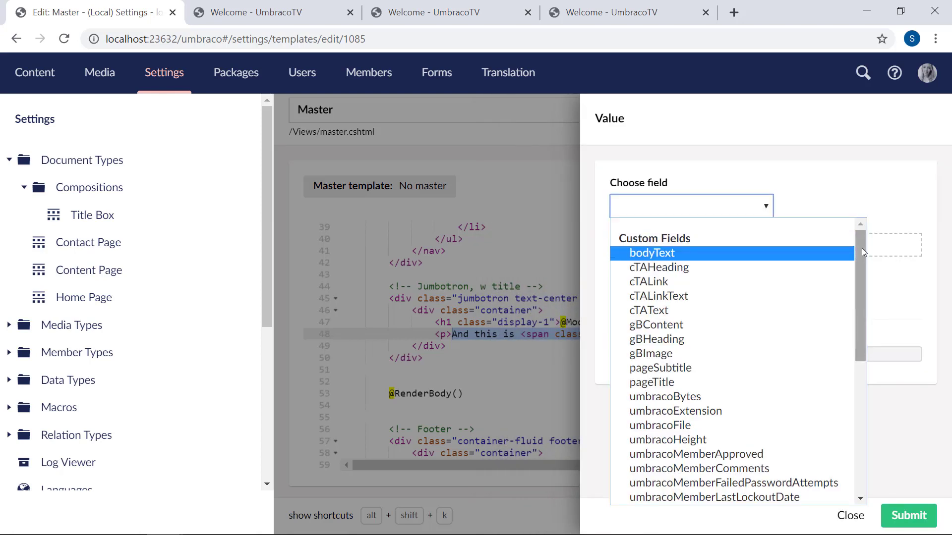
scroll(862, 252, "down", 1)
left_click(627, 313)
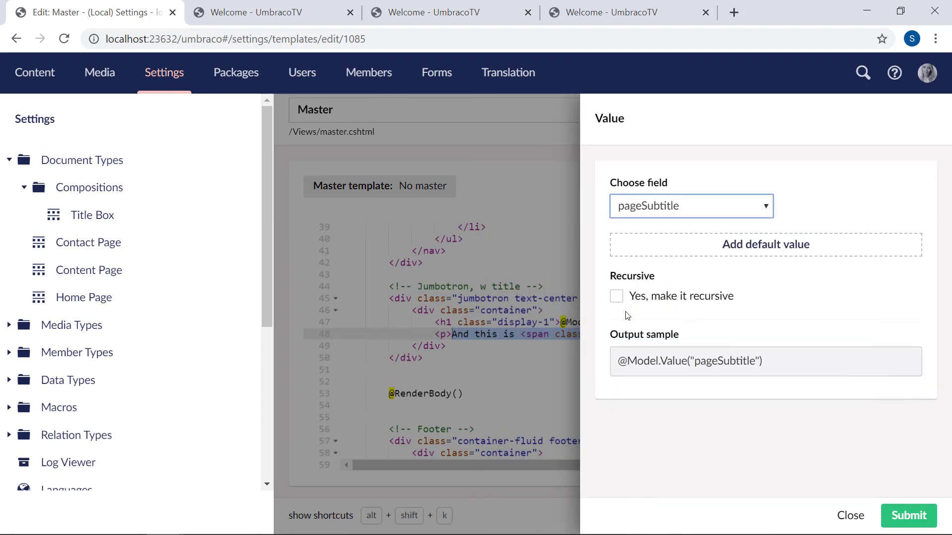
left_click(617, 298)
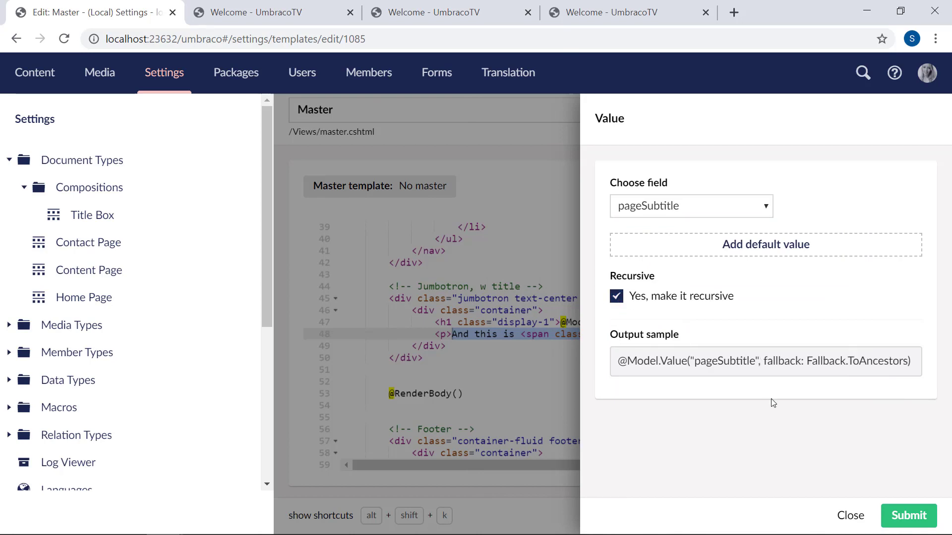
left_click(911, 517)
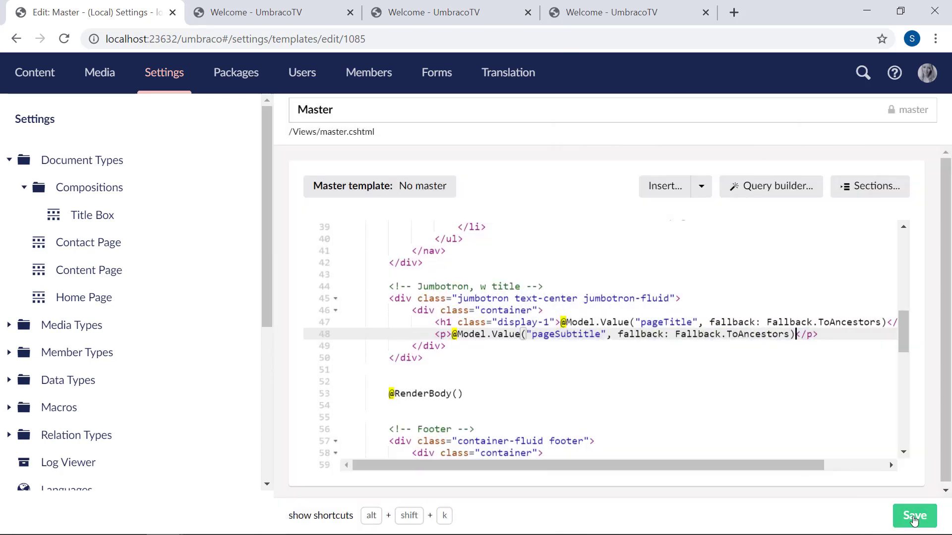
left_click(915, 517)
Reload the website's Welcome page to check its title and subtitle, and return to the Master template in the backoffice
left_click(270, 6)
key("F5")
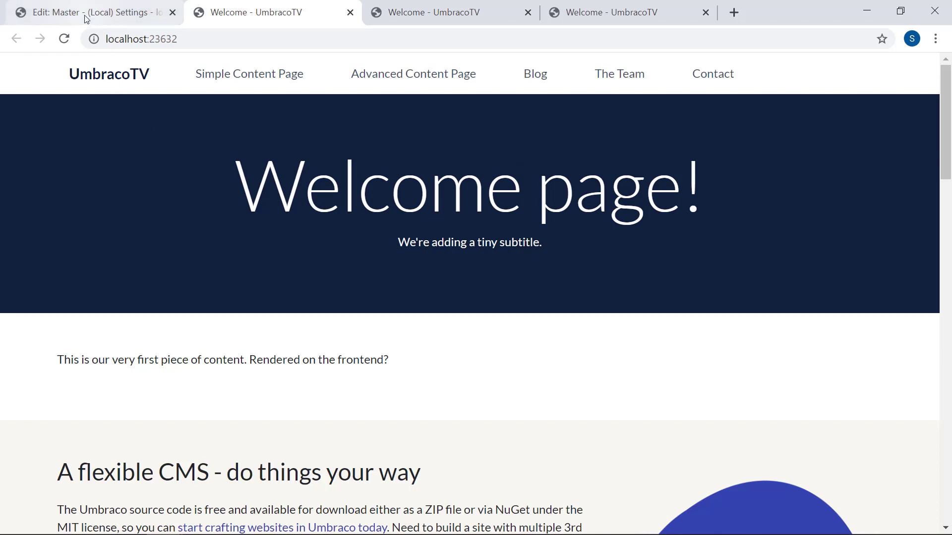
left_click(99, 19)
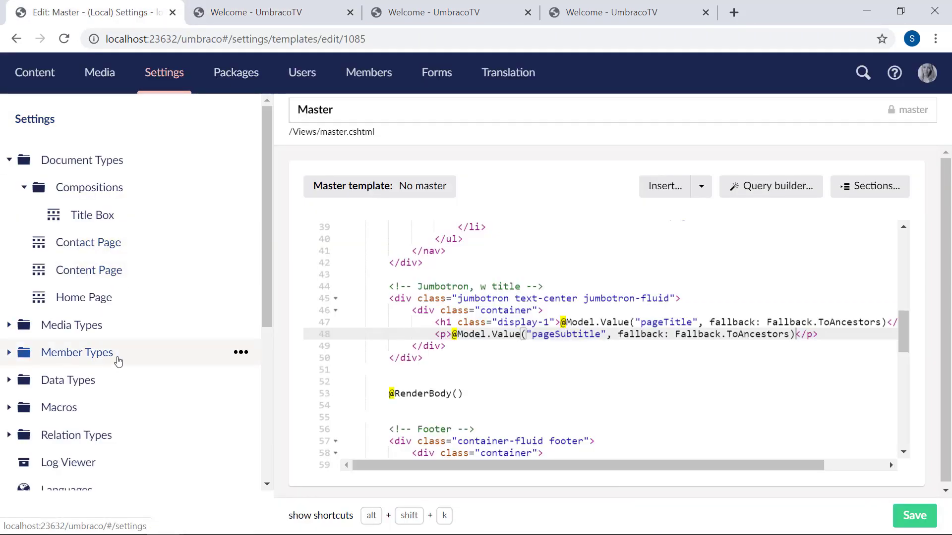
Add the Title Box composition to the Content Page document type and save it
left_click(118, 271)
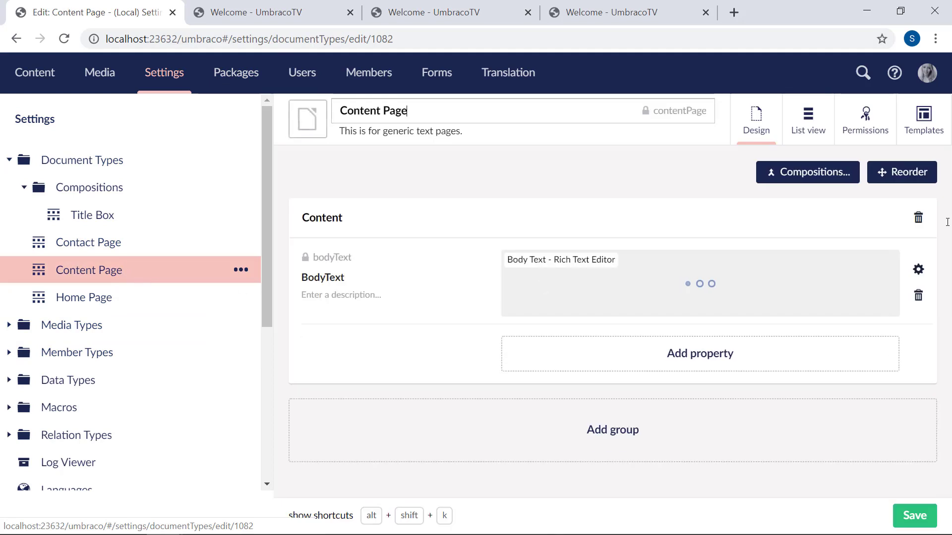
left_click(832, 178)
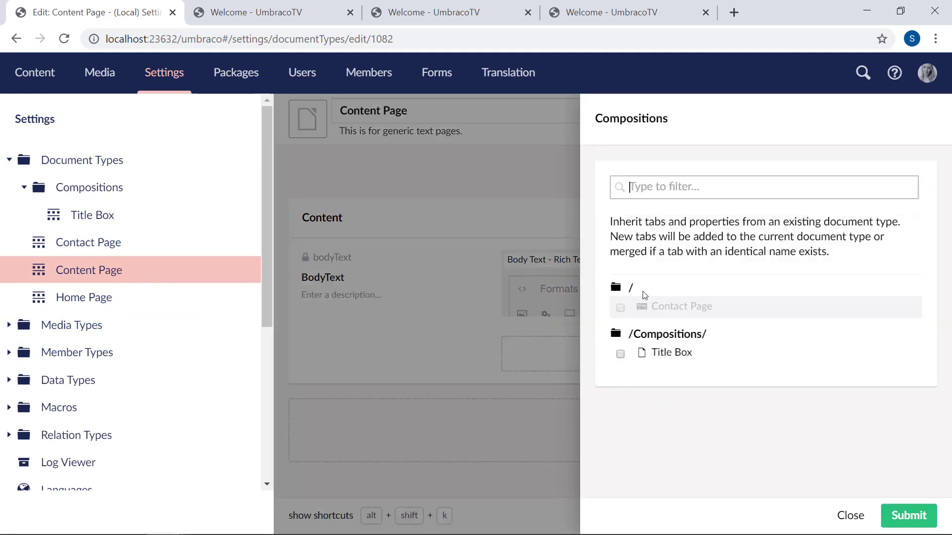
left_click(674, 358)
left_click(902, 516)
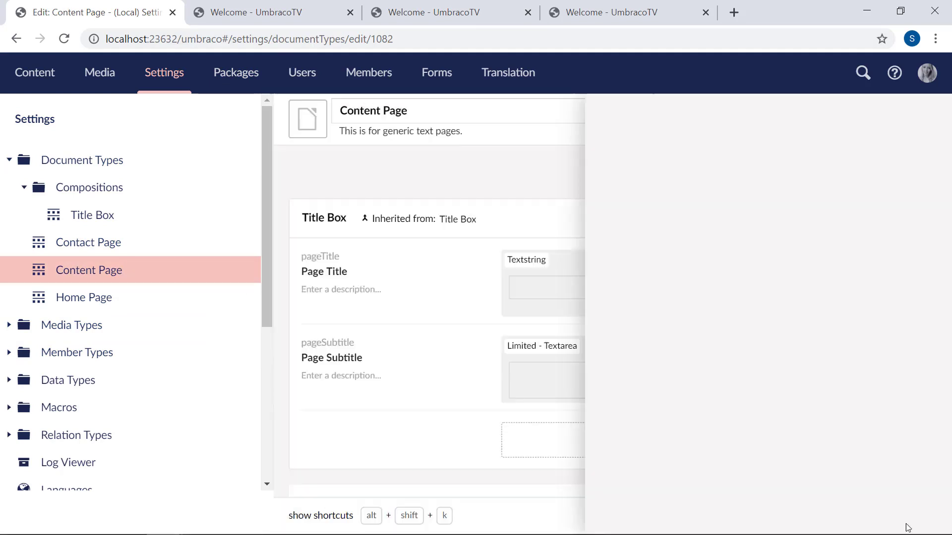
left_click(907, 516)
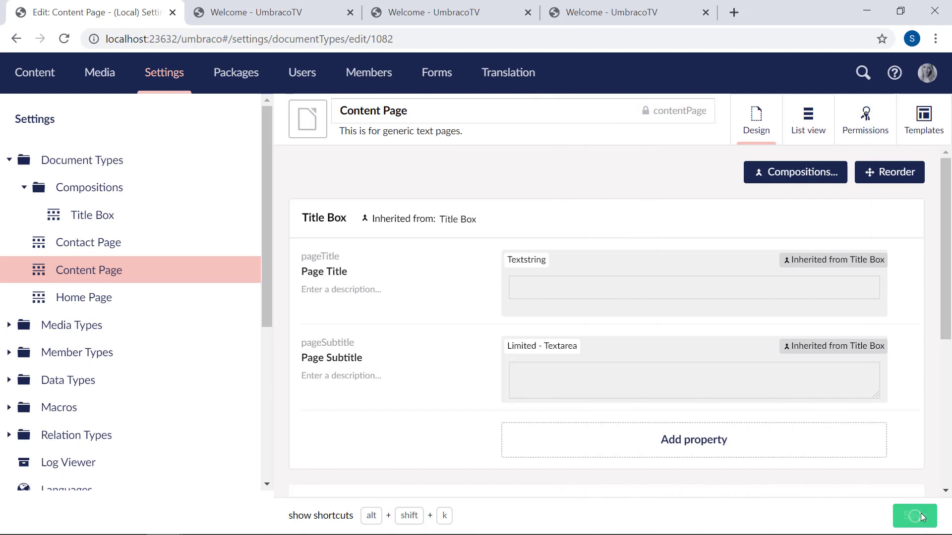
Add the Title Box composition to the Contact Page document type and save it
left_click(105, 248)
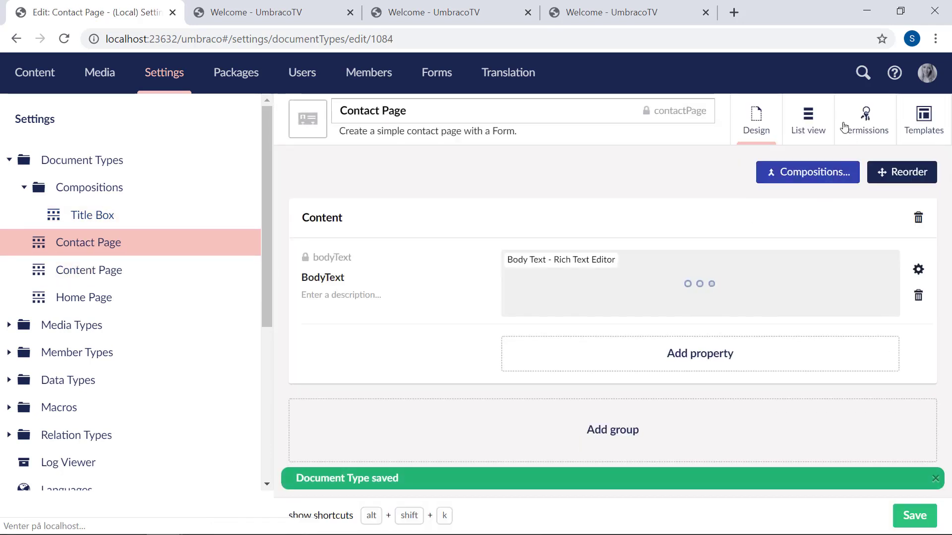
left_click(842, 180)
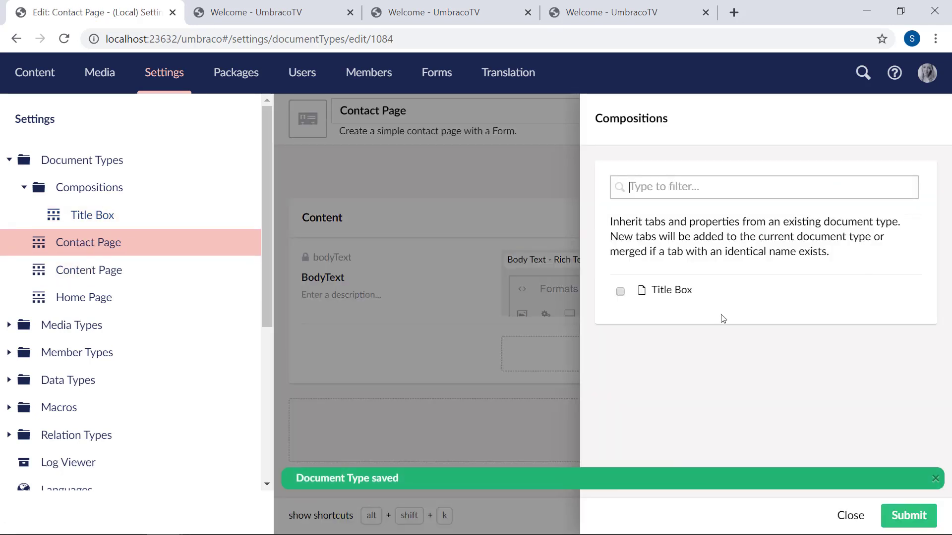
left_click(658, 296)
left_click(908, 527)
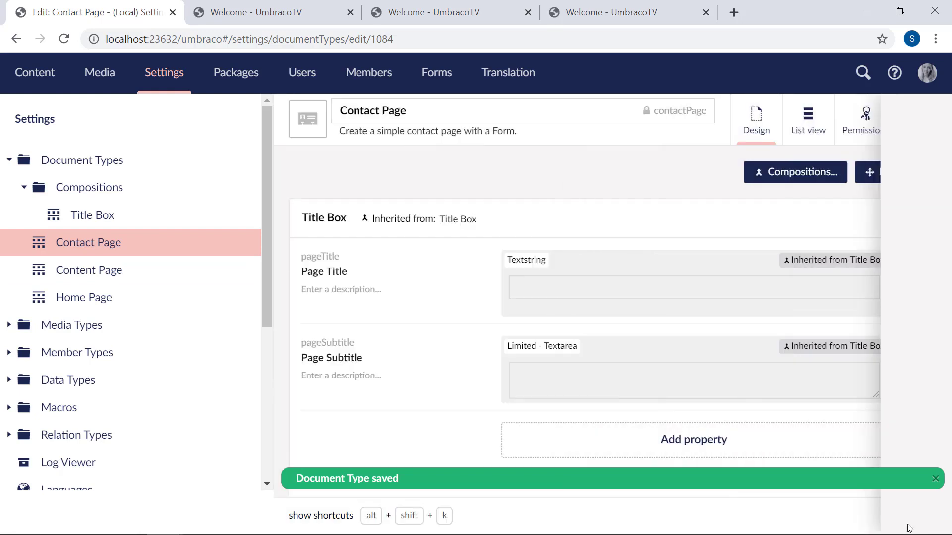
left_click(910, 523)
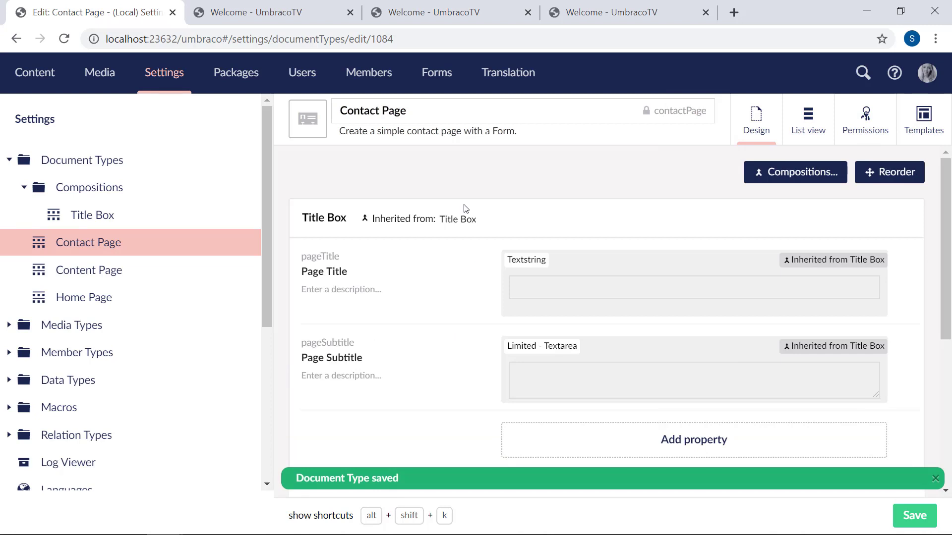
Reload the website's Learn Umbraco page to check its title and subtitle, and return to the backoffice
left_click(444, 10)
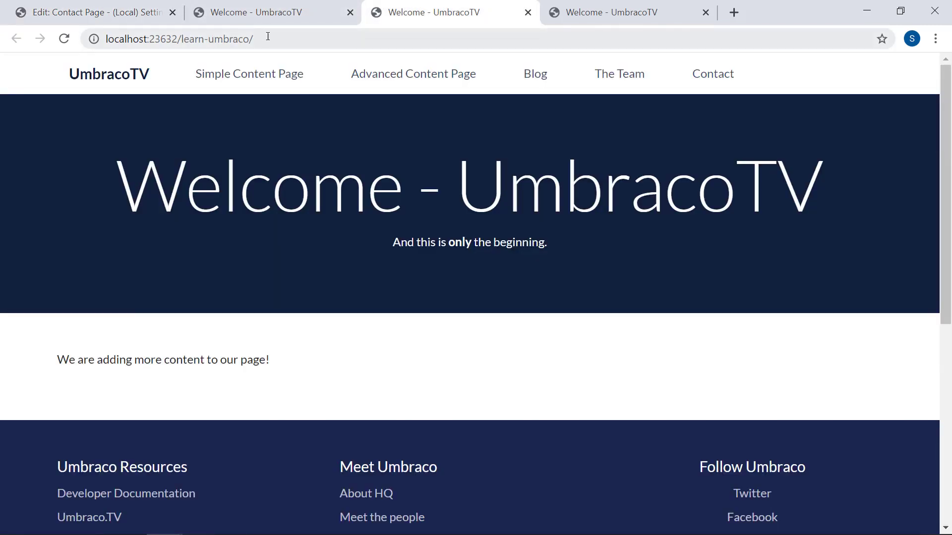
key("F5")
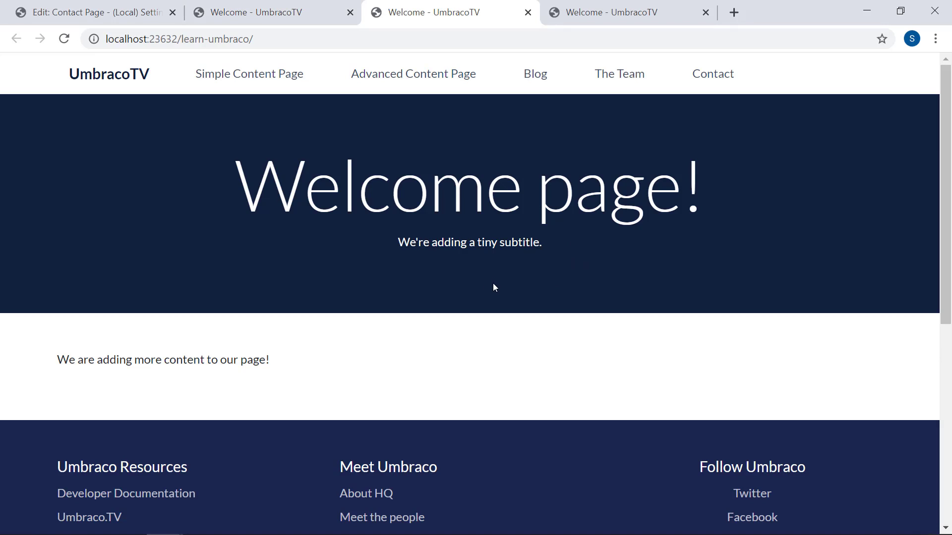
left_click(75, 16)
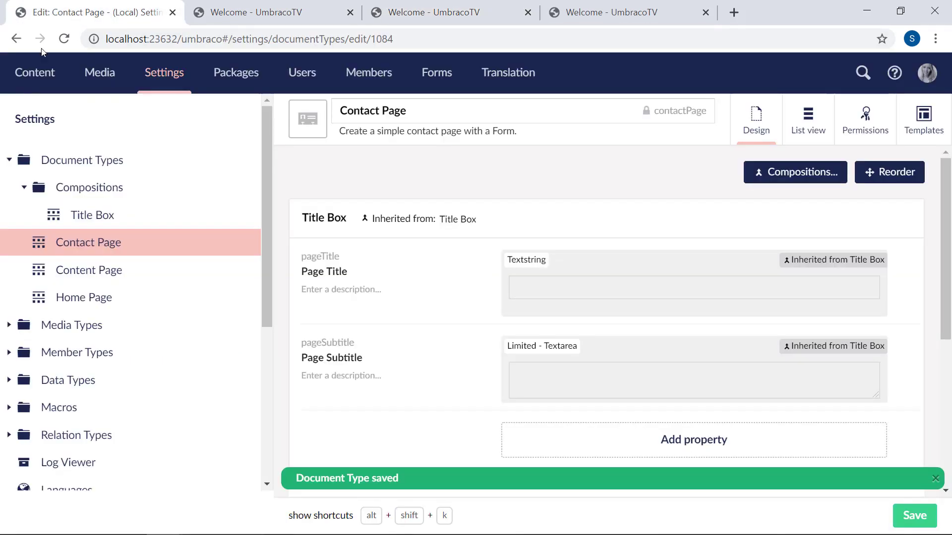
Give the Learn Umbraco content page the title "Learn about Umbraco" and subtitle "Another subtitle here.", and publish it
left_click(43, 74)
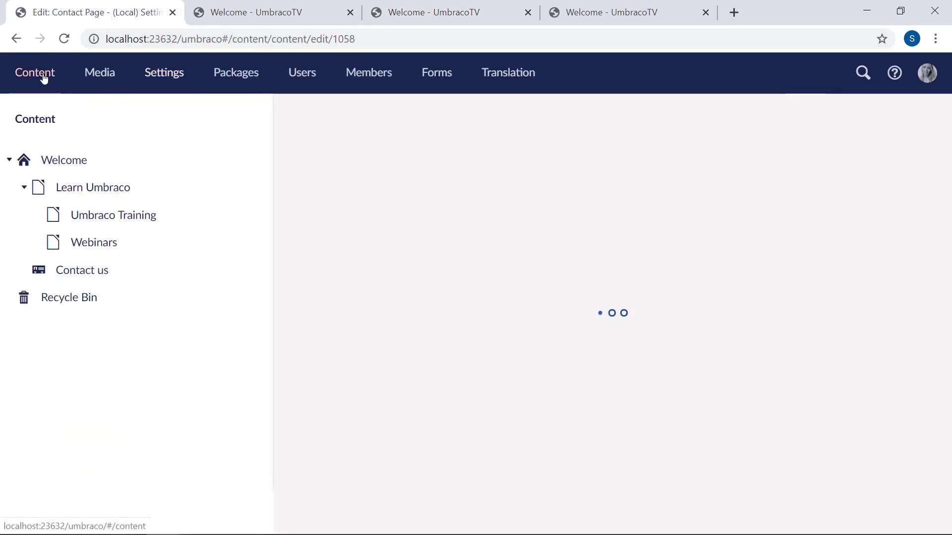
left_click(123, 196)
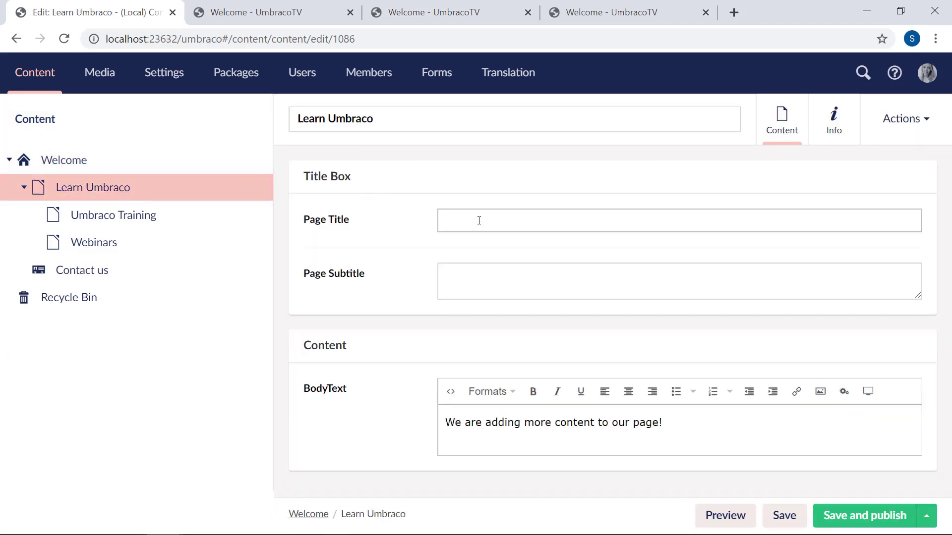
type("Learn a")
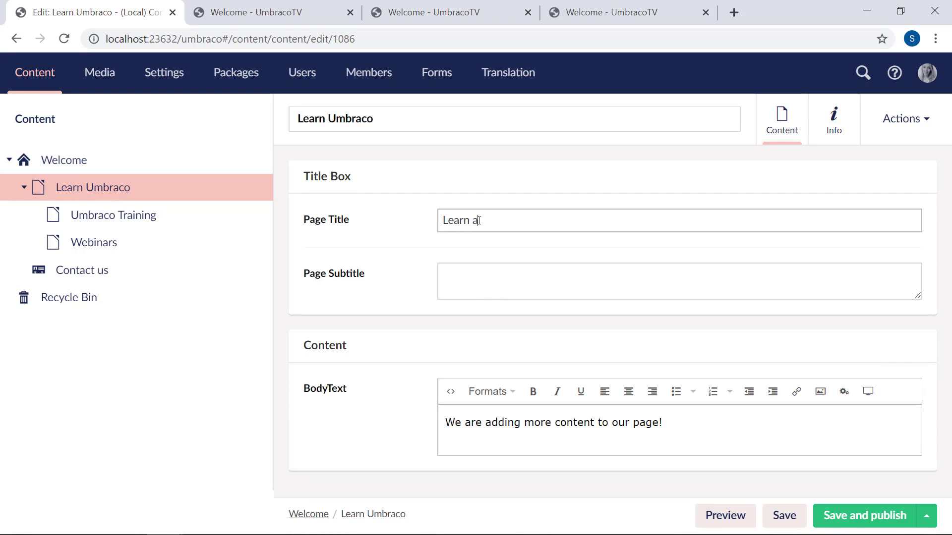
type("bout Umbraco")
left_click(453, 265)
type("Anoth")
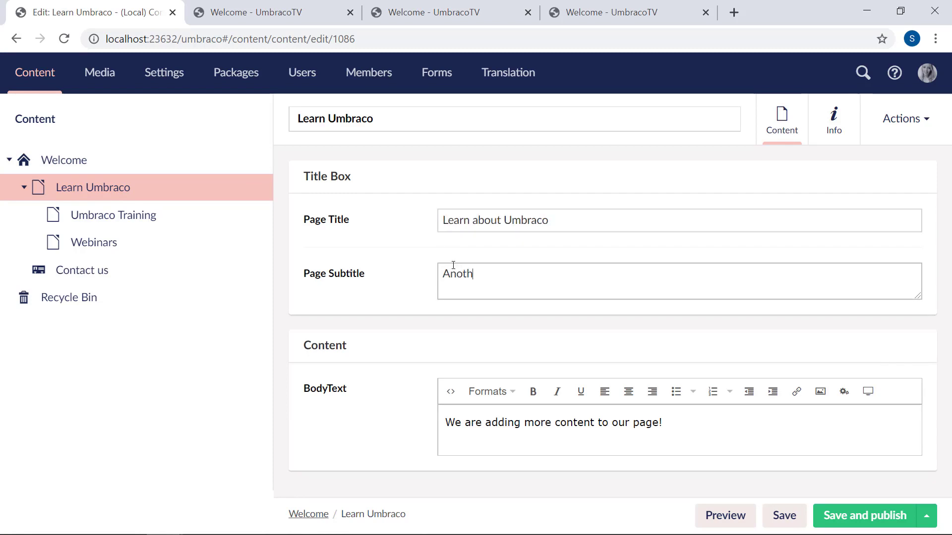
type("er subtitle here.")
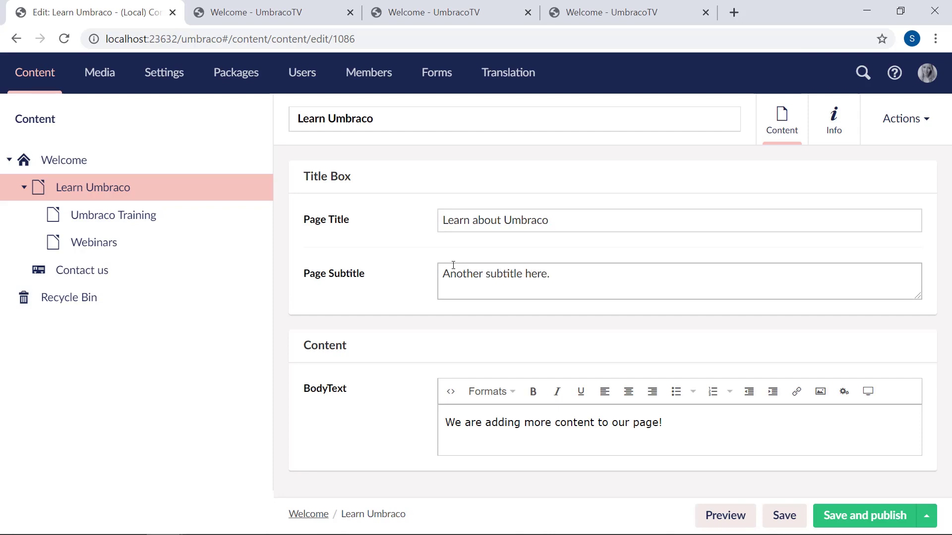
left_click(865, 514)
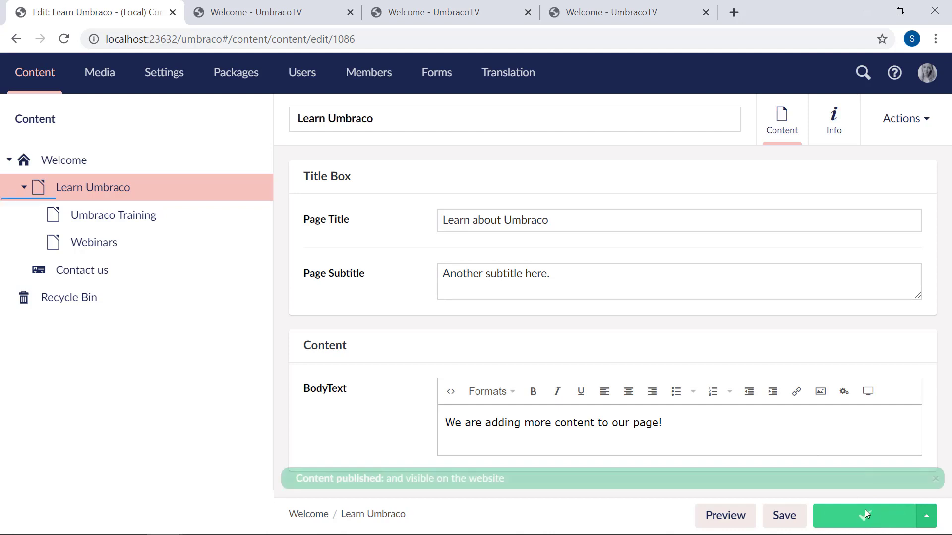
Reload the website's Learn Umbraco page to check its title and subtitle, and compare them with the Welcome page's heading
left_click(421, 14)
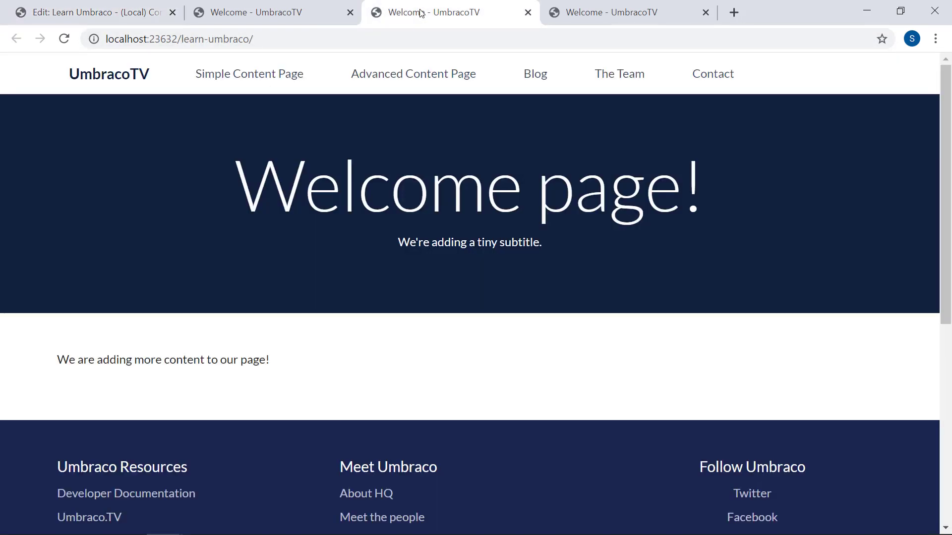
key("F5")
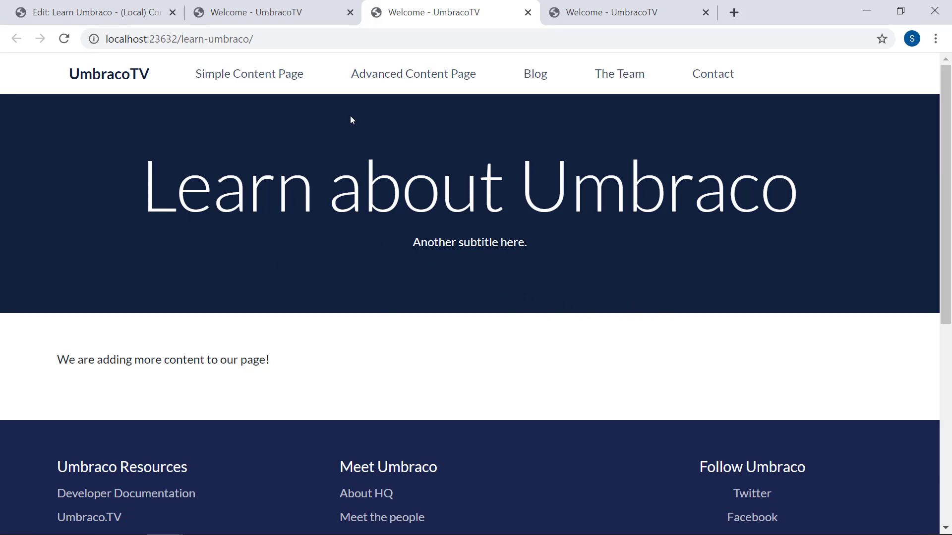
left_click(271, 14)
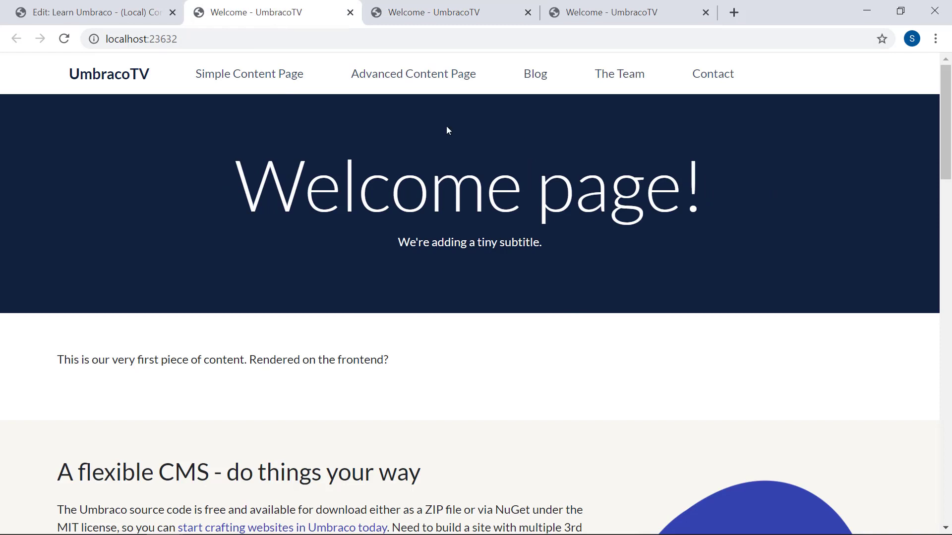